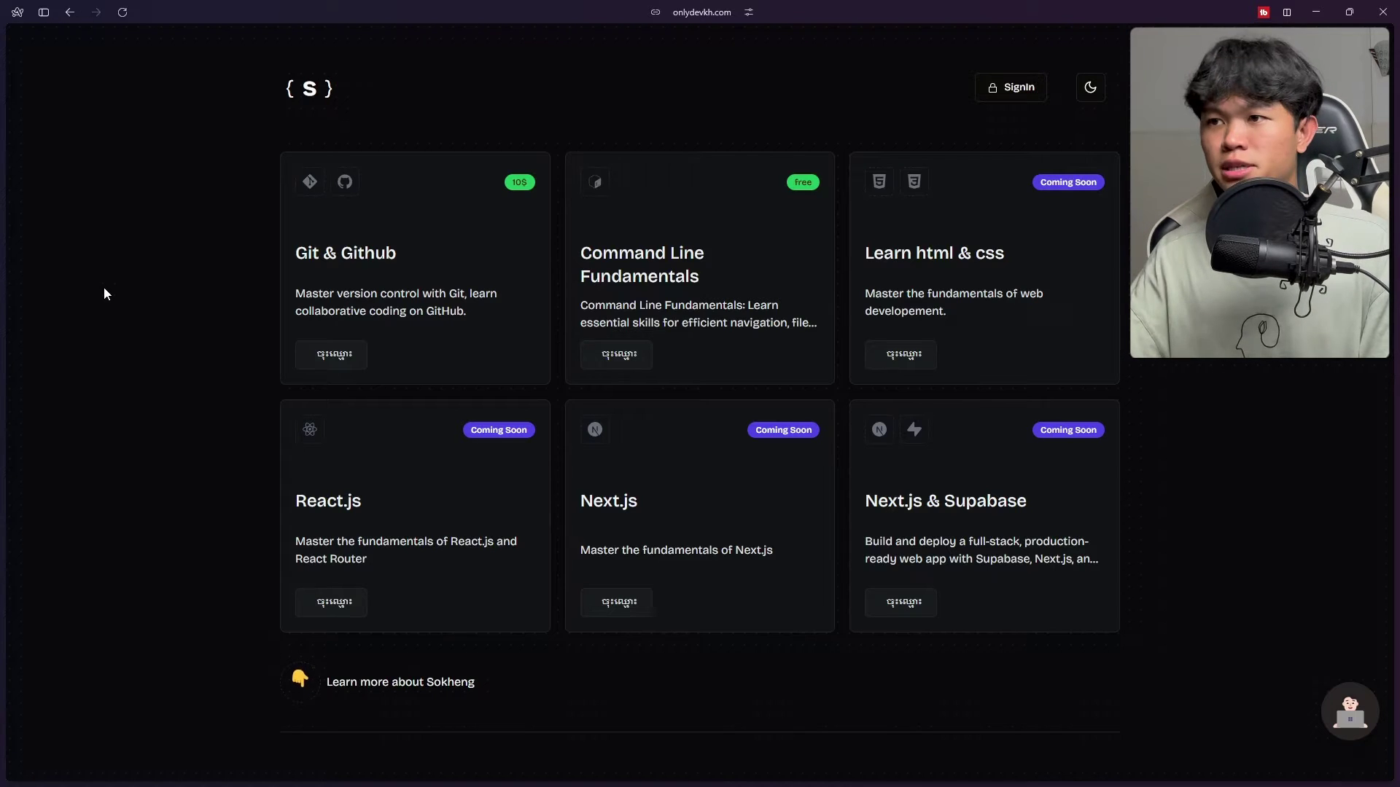
Draw a small blue freehand dot beside the Next.js/Vercel line on the Excalidraw board
mouse_move(1, 287)
click(45, 255)
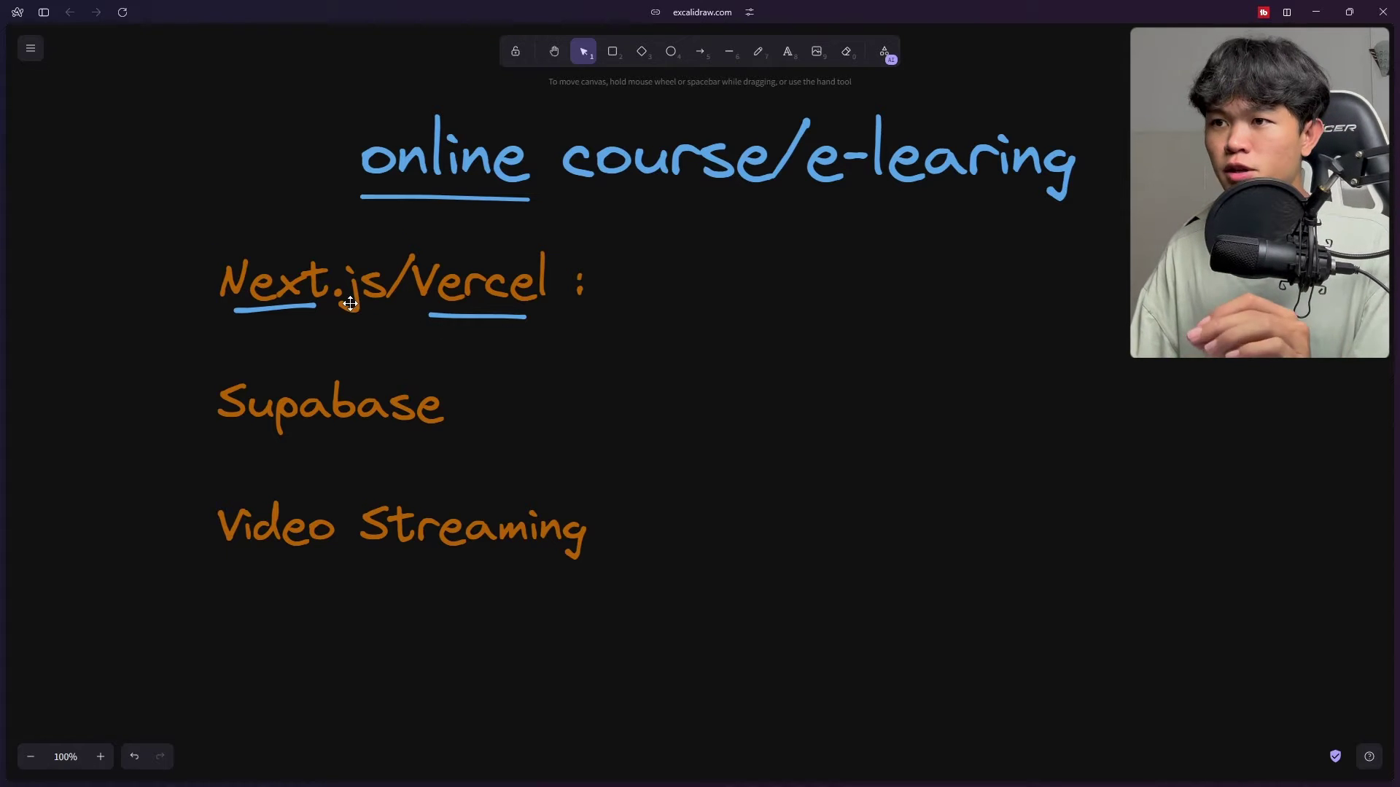
click(356, 304)
click(758, 52)
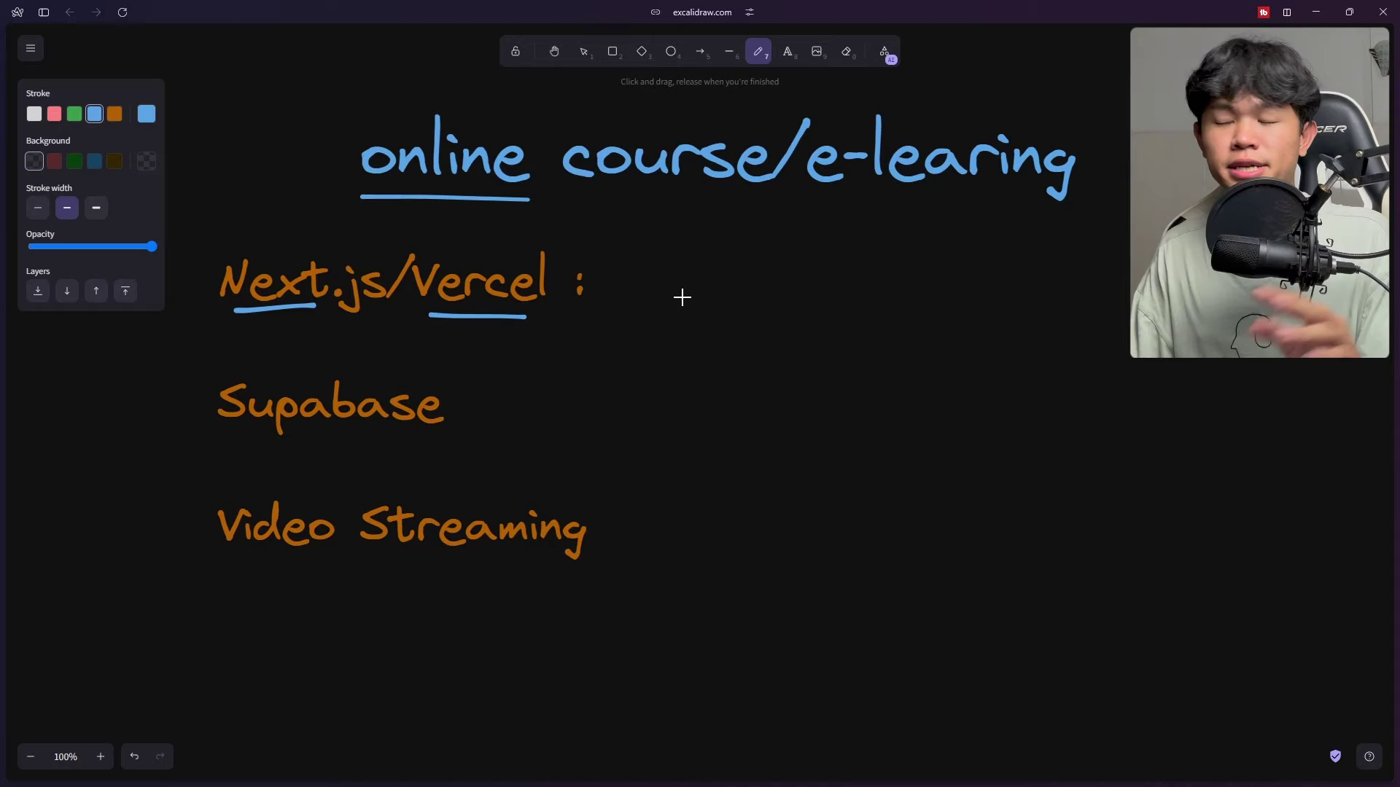
click(702, 271)
Write the note 'free 20$/Month' next to the blue dot
key(t)
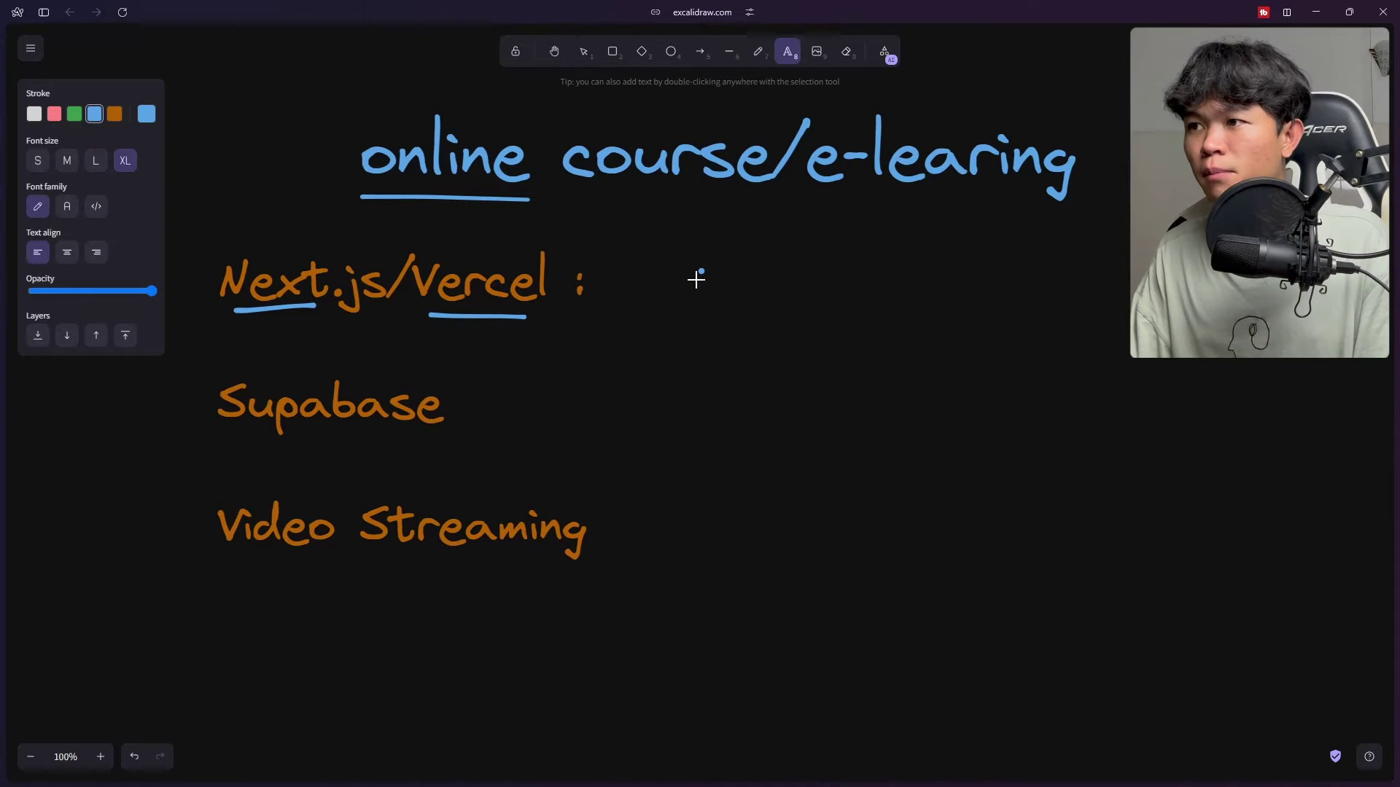
click(695, 292)
text(free)
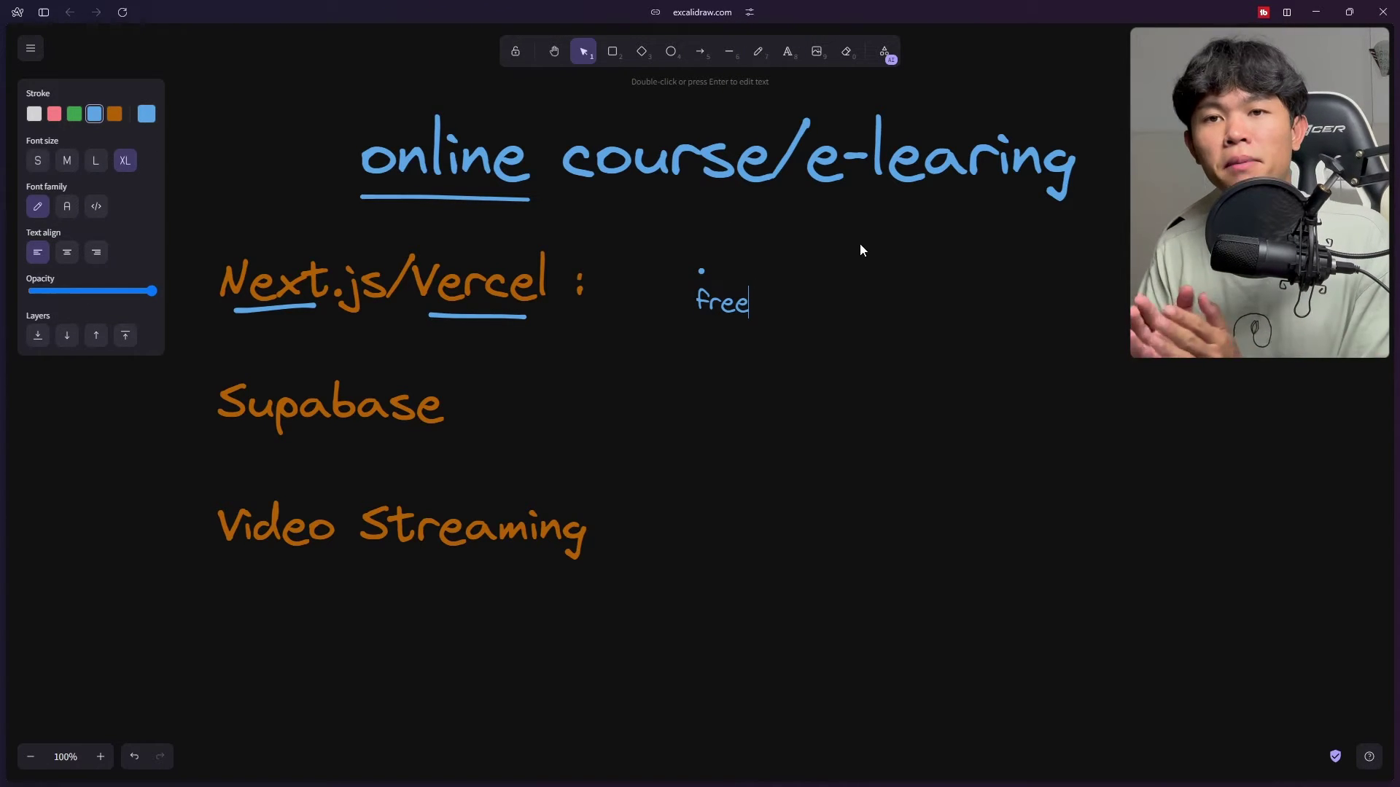
text(      20)
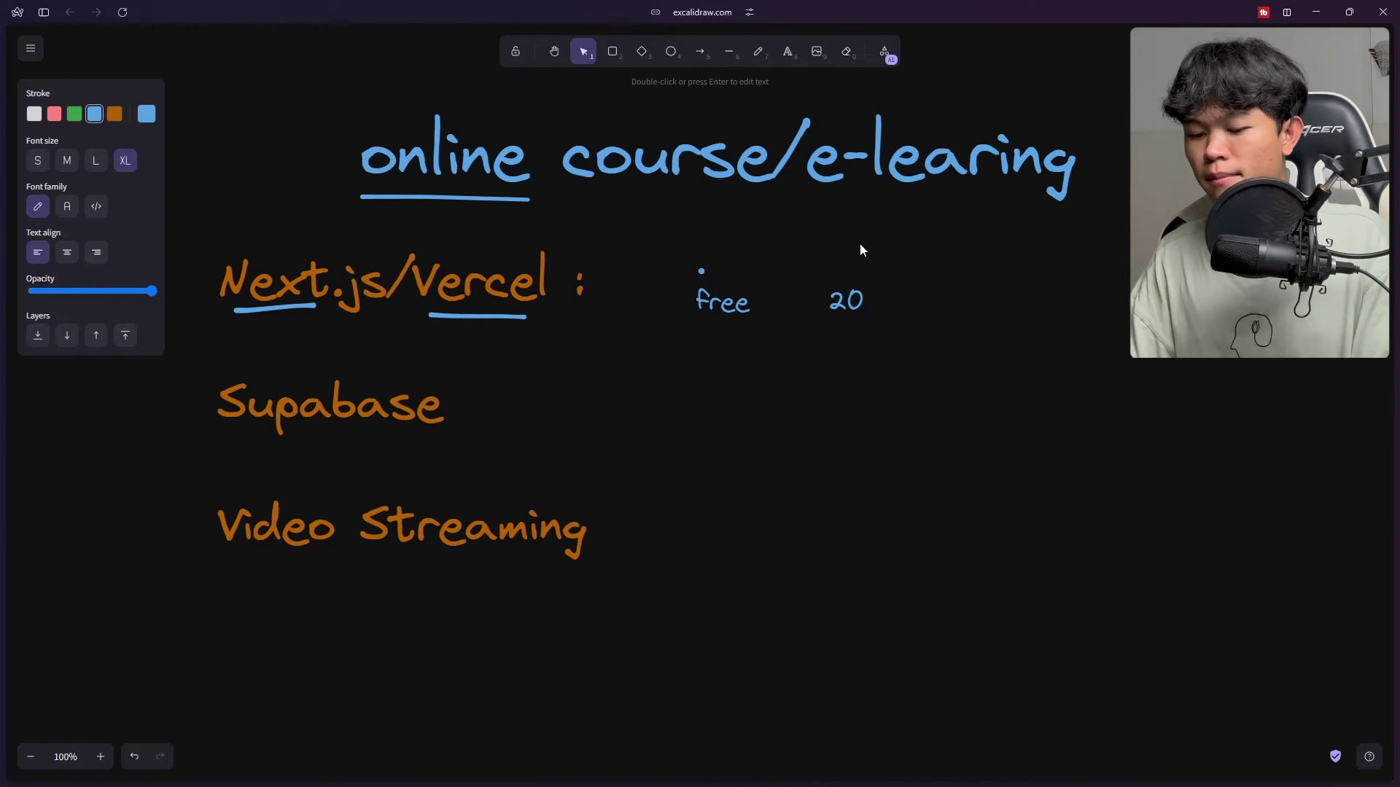
text($./)
key(BackSpace)
key(BackSpace)
text(/Month)
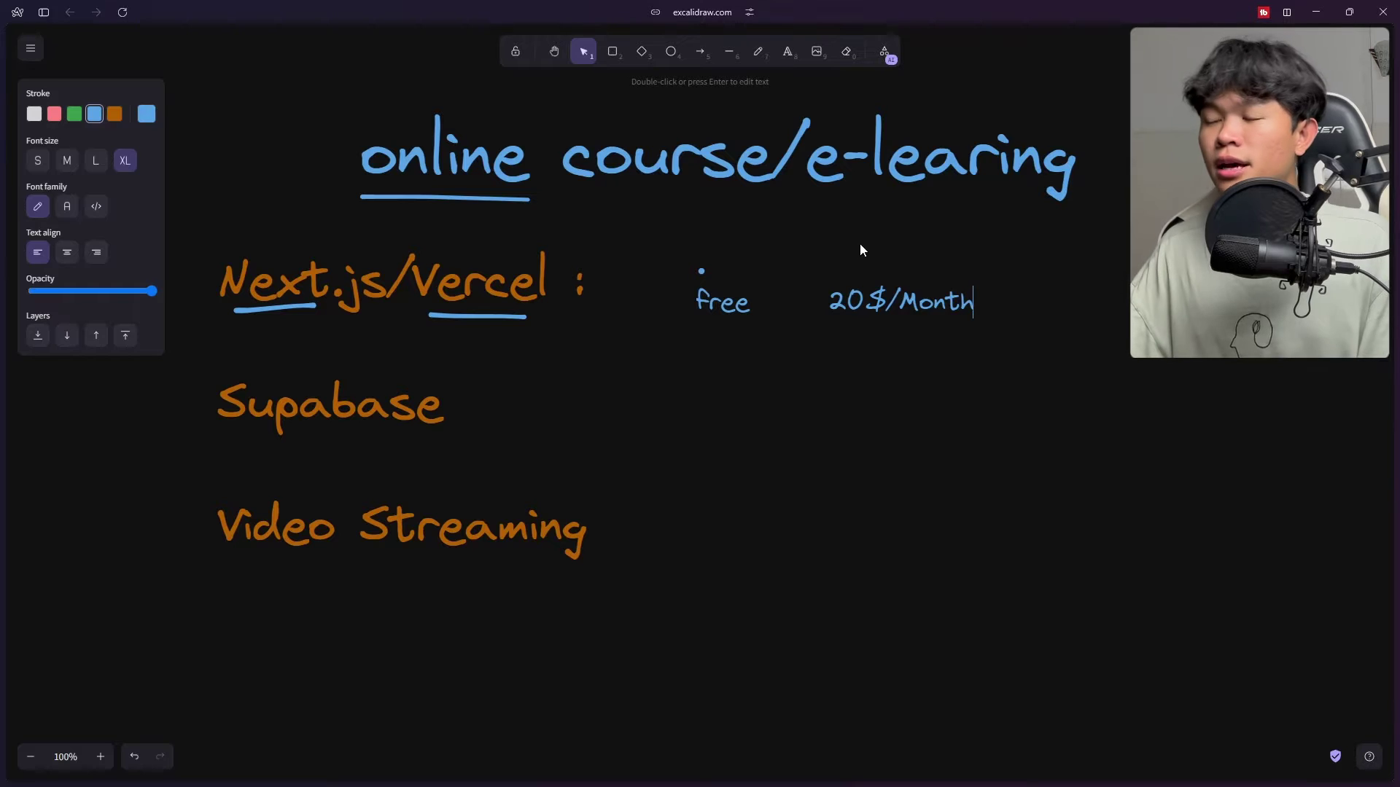
key(Escape)
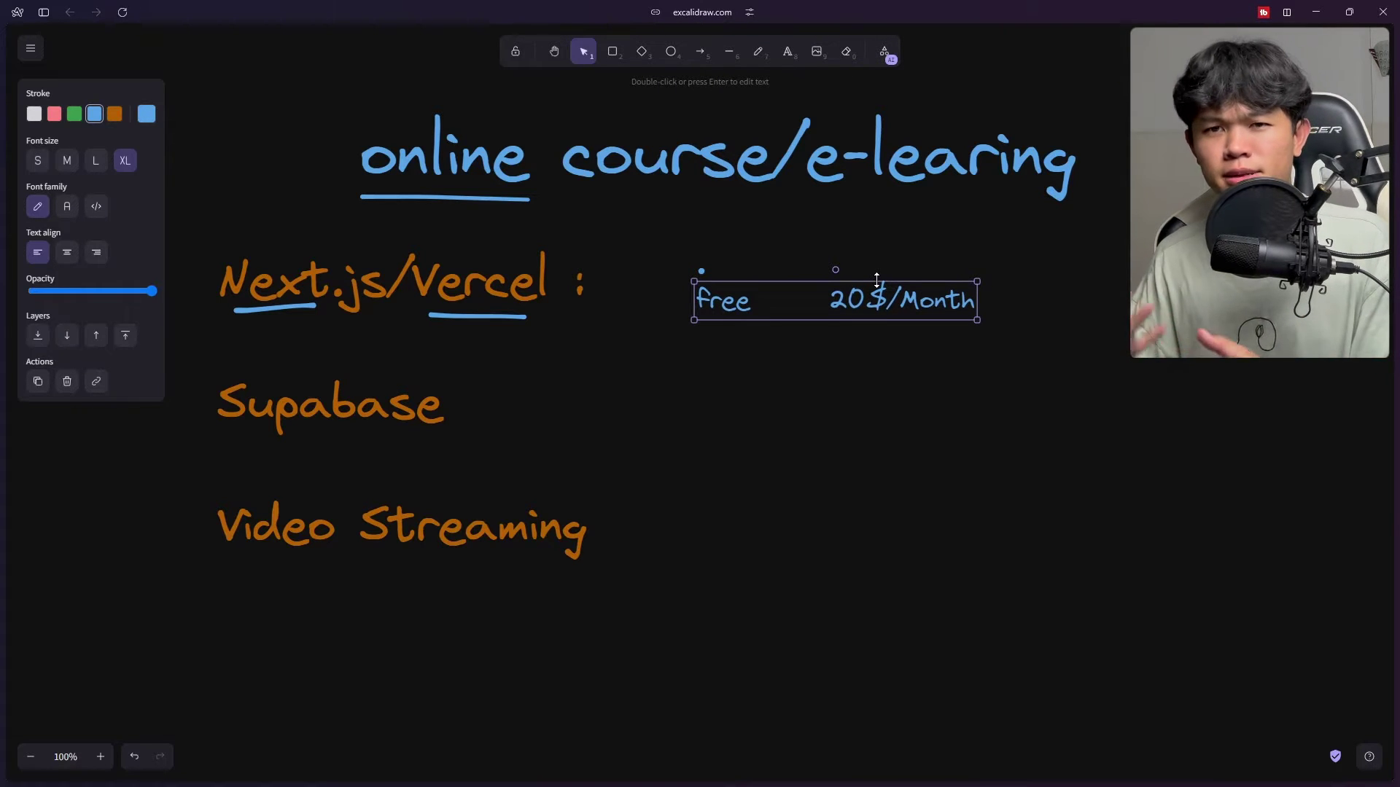
mouse_move(3, 348)
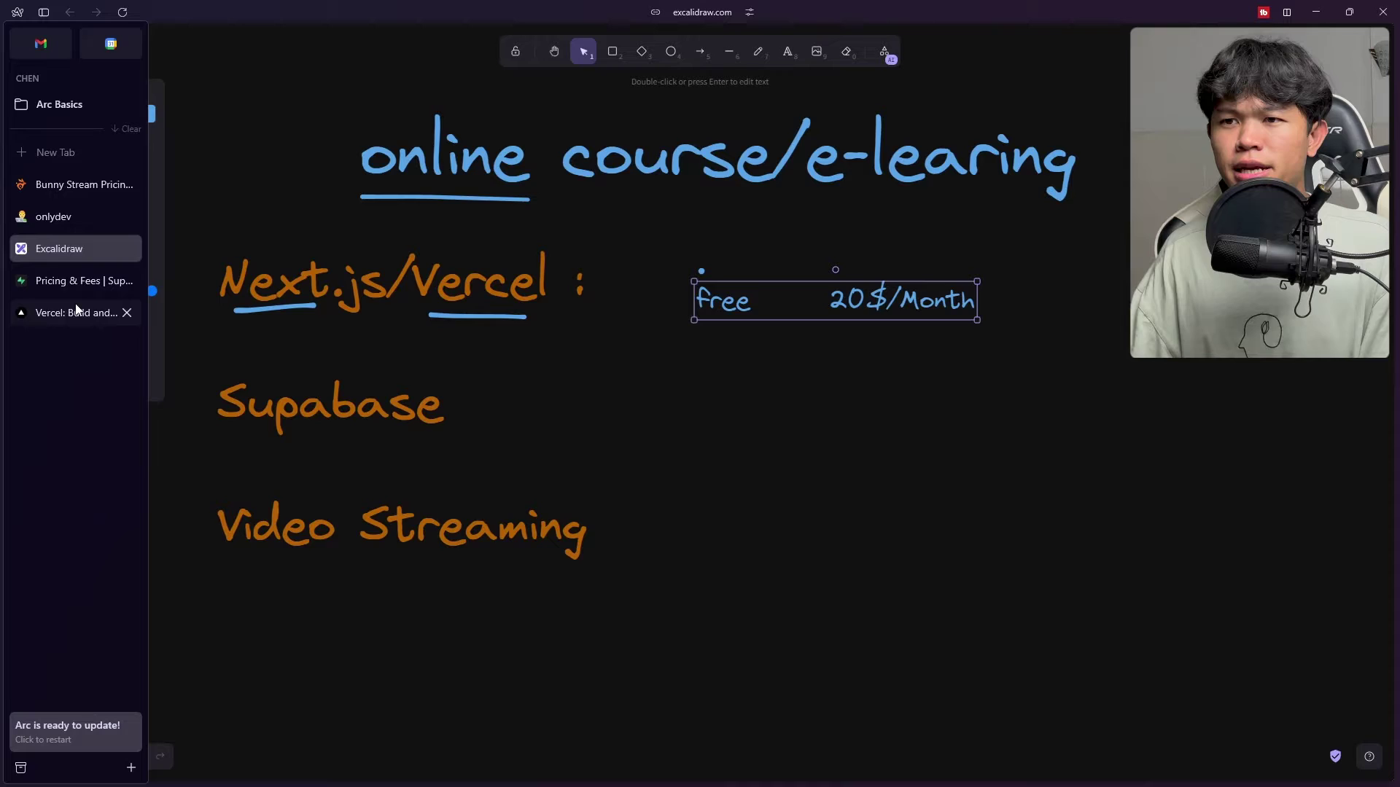
click(77, 315)
triple_click(699, 410)
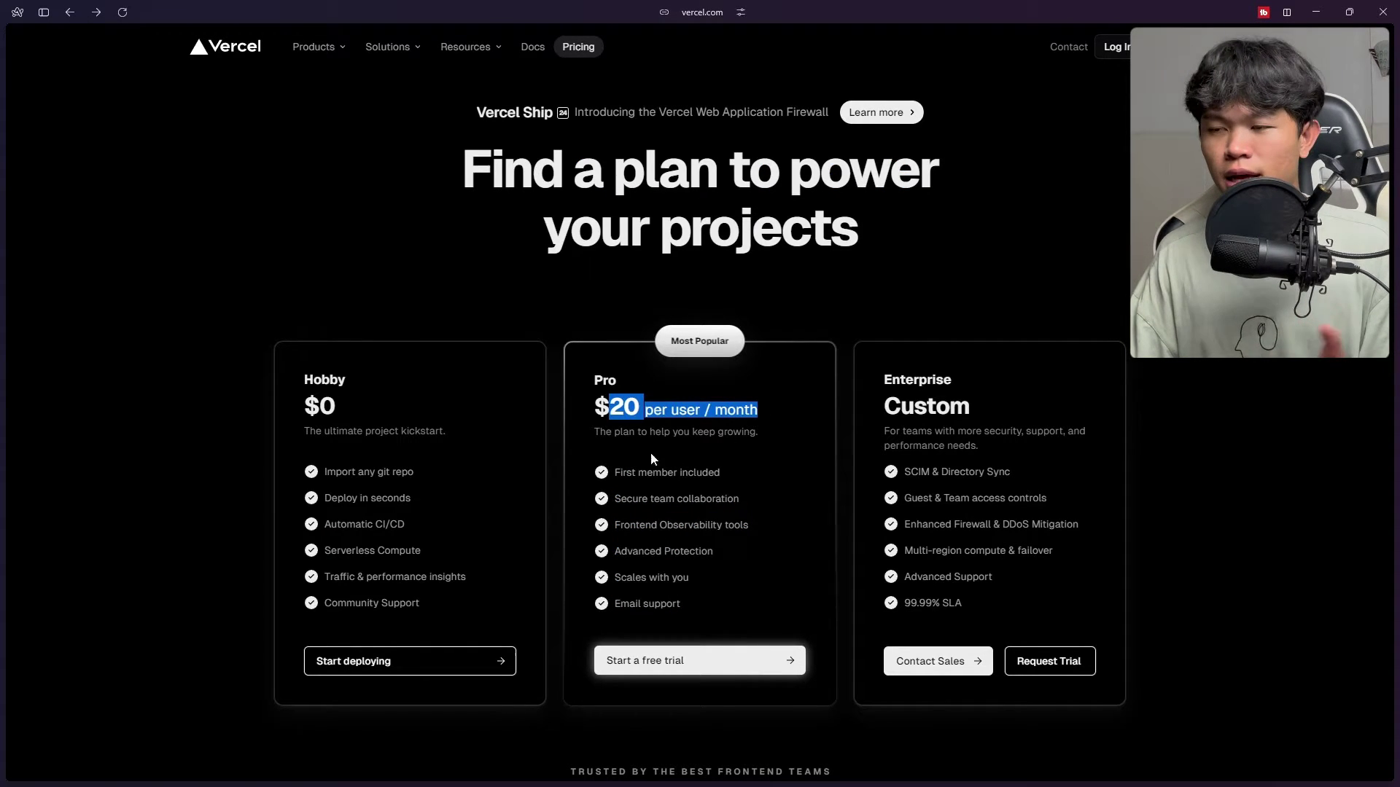
click(430, 591)
drag(430, 590, 336, 472)
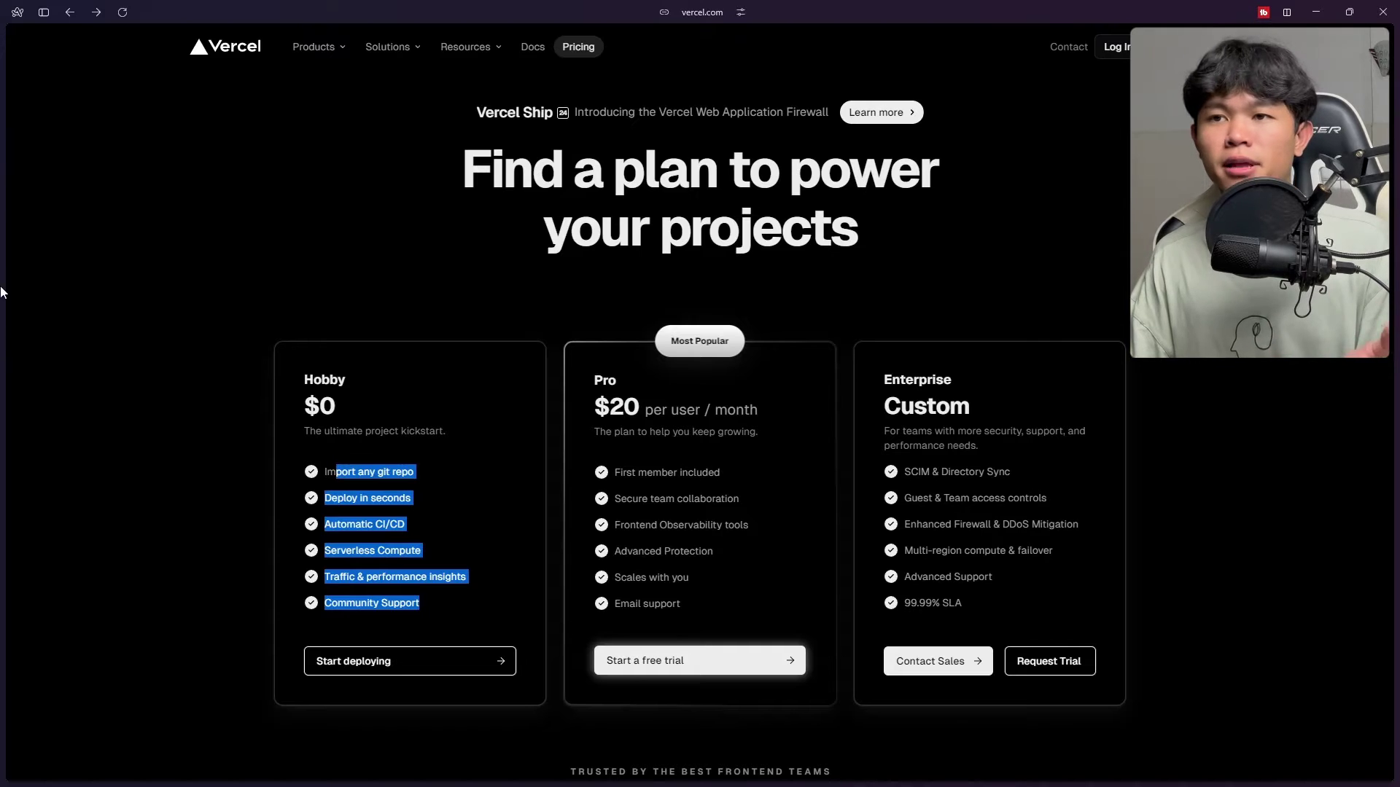
mouse_move(3, 293)
click(41, 248)
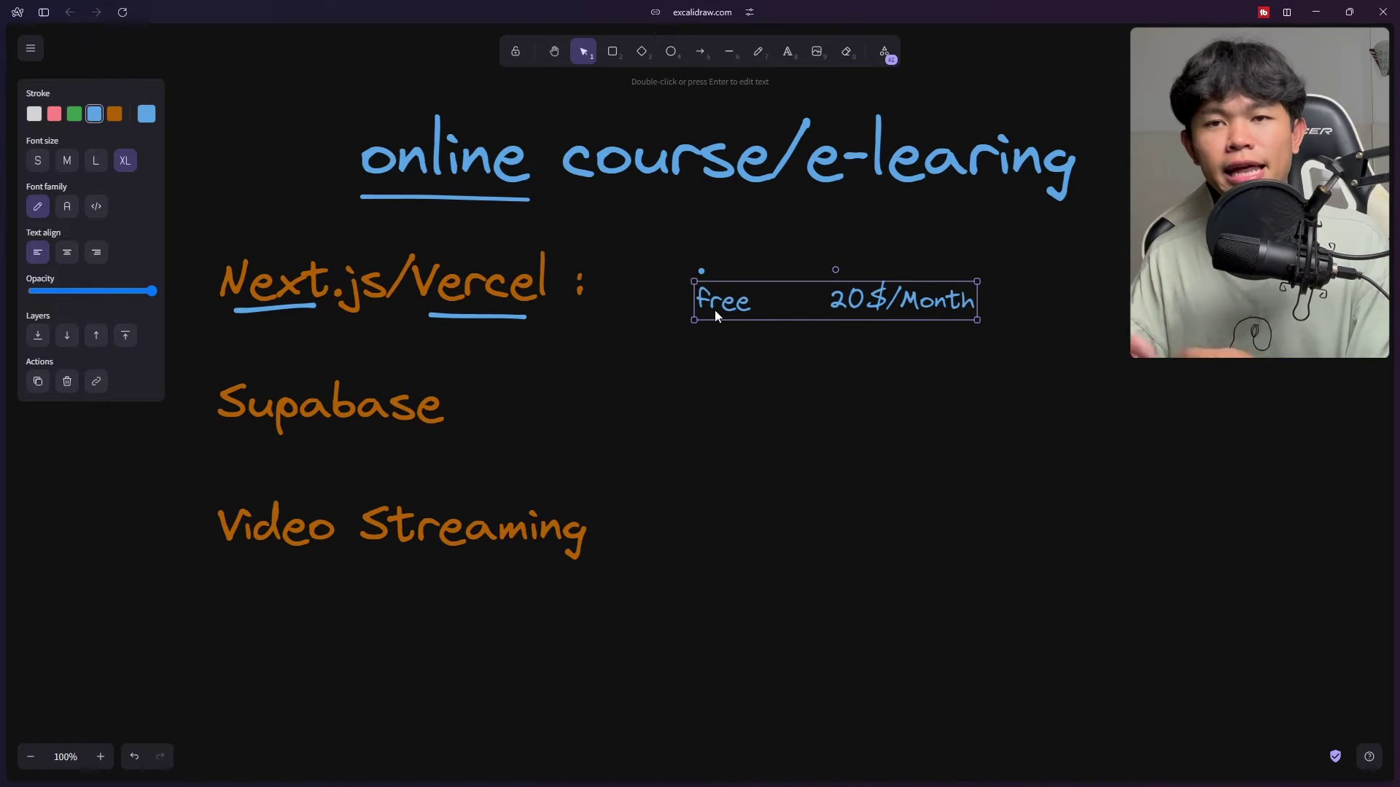
Copy the 'free 20$/Month' note and place the copy beside Supabase
click(665, 304)
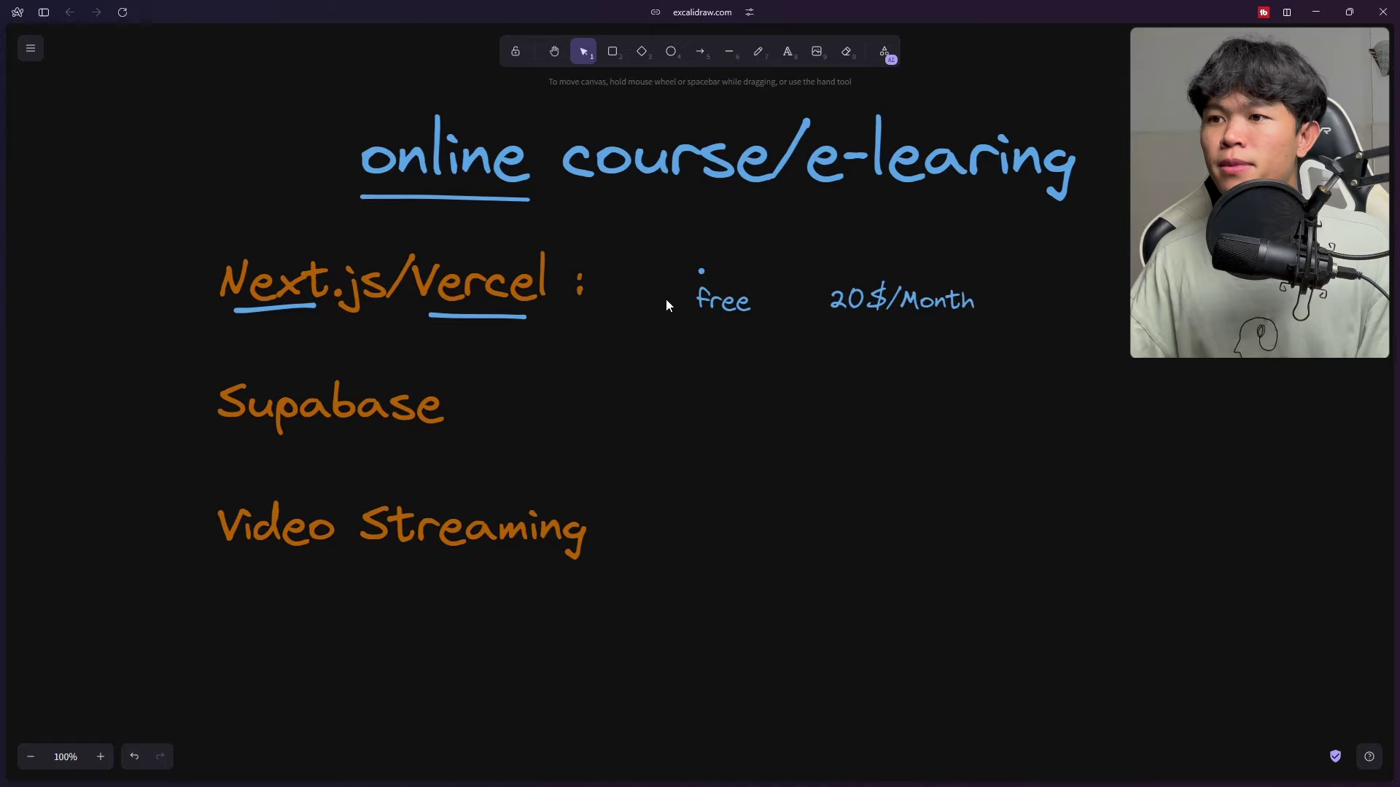
click(433, 432)
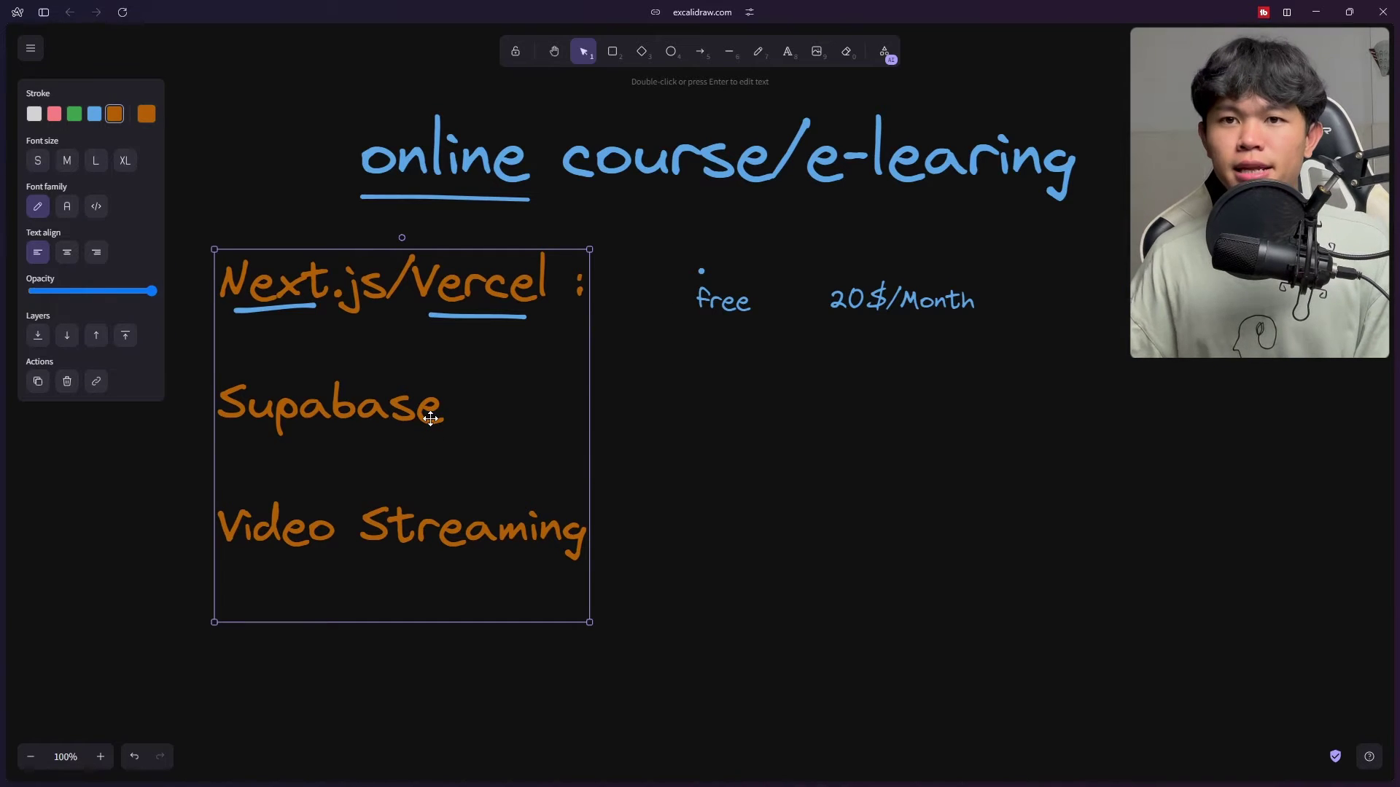
click(694, 297)
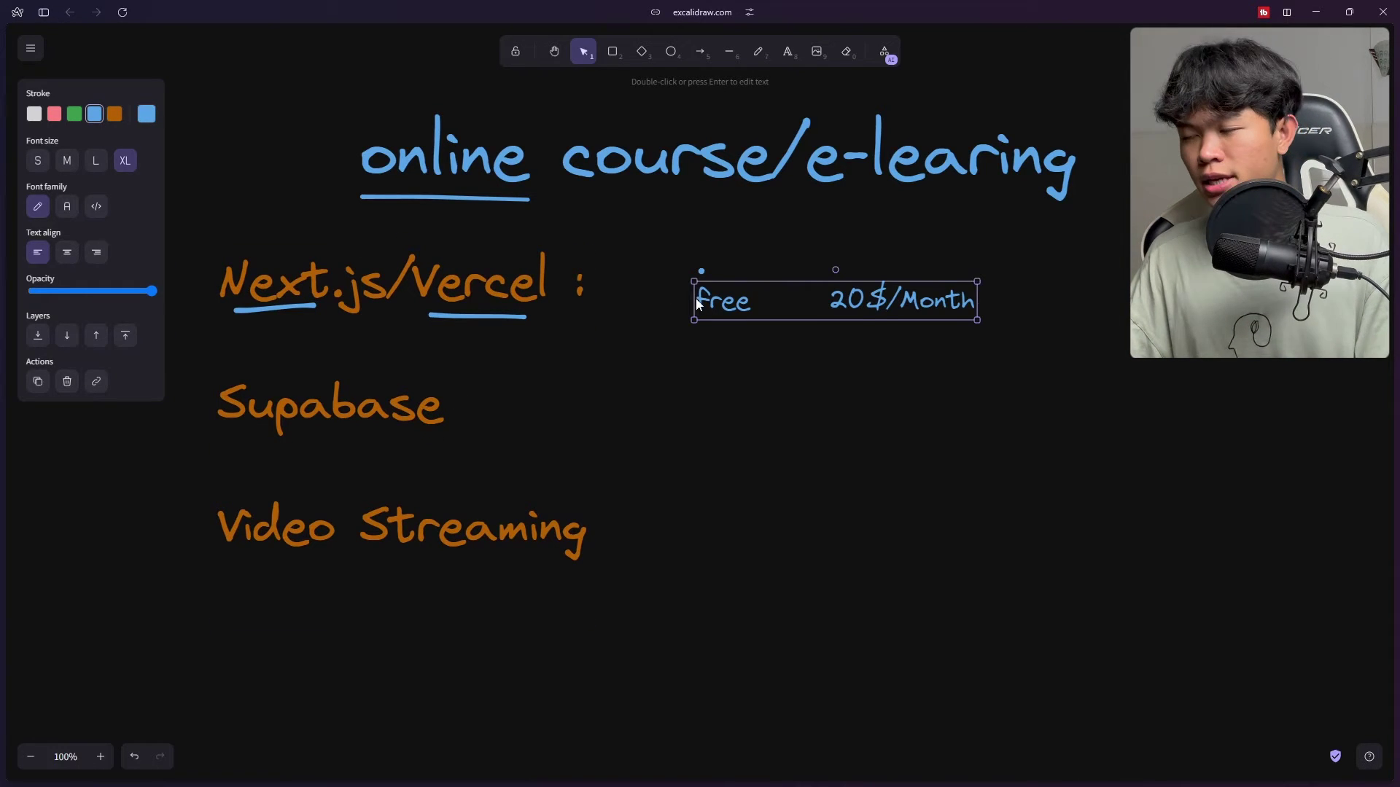
drag(762, 323, 725, 406)
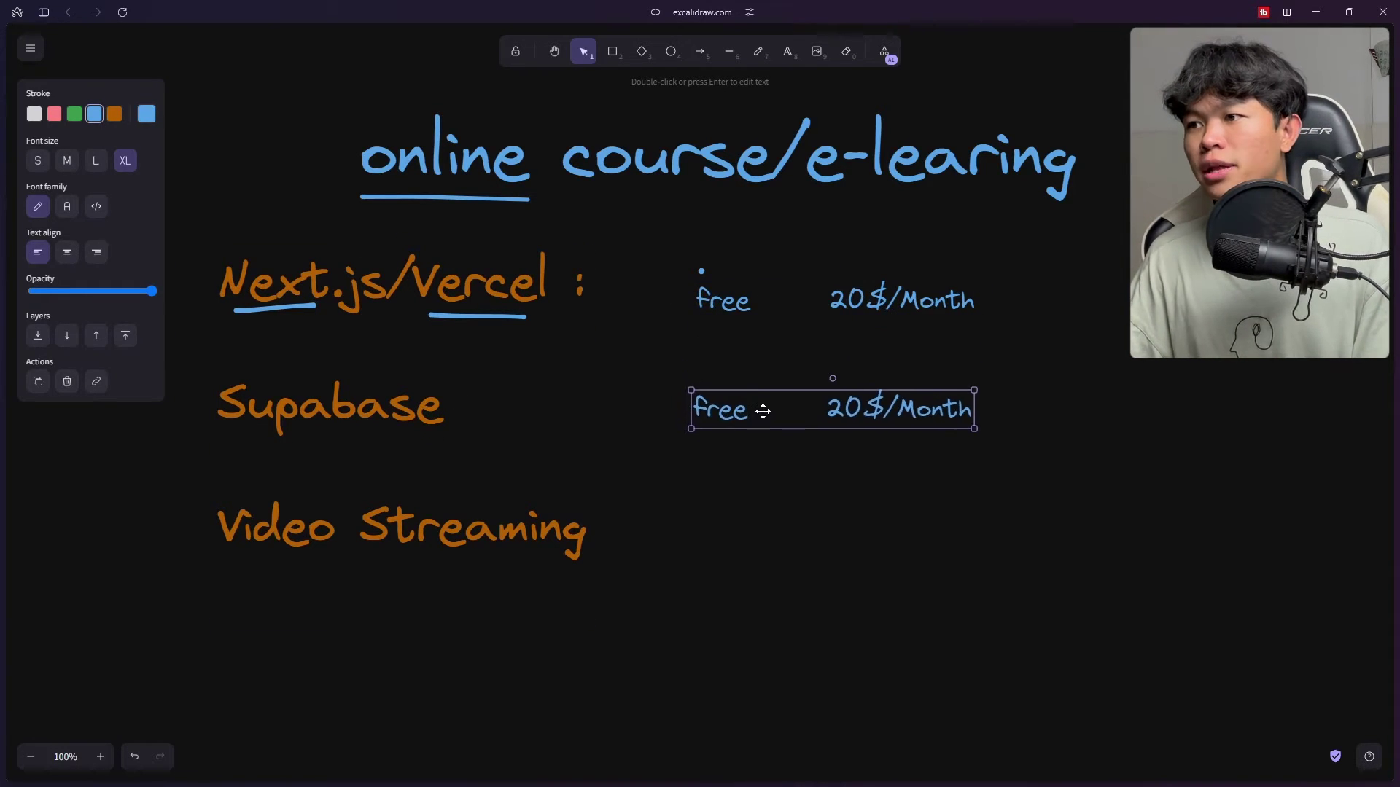
Change the copied note's price so it reads 'free 25$/Month'
double_click(853, 407)
click(853, 406)
key(BackSpace)
text(5)
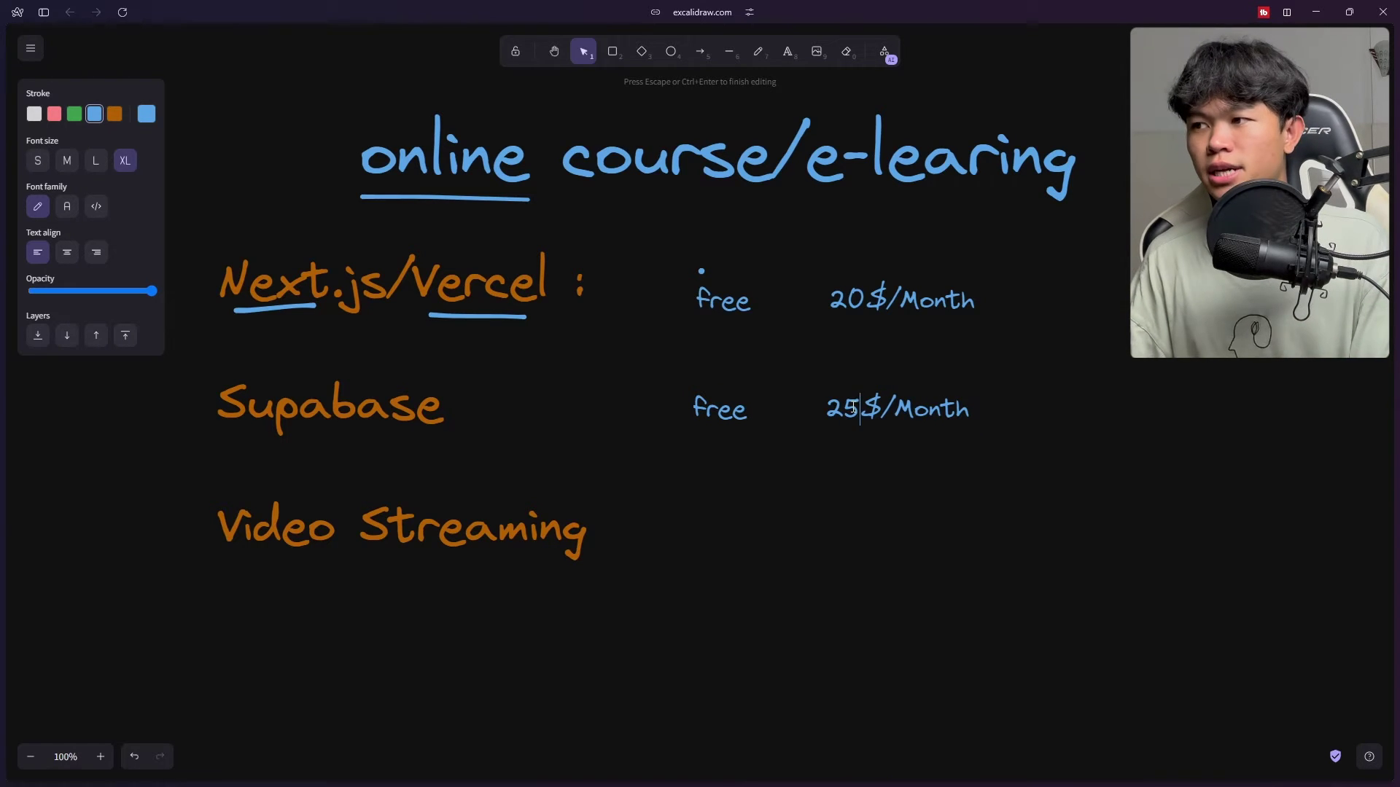
click(3, 292)
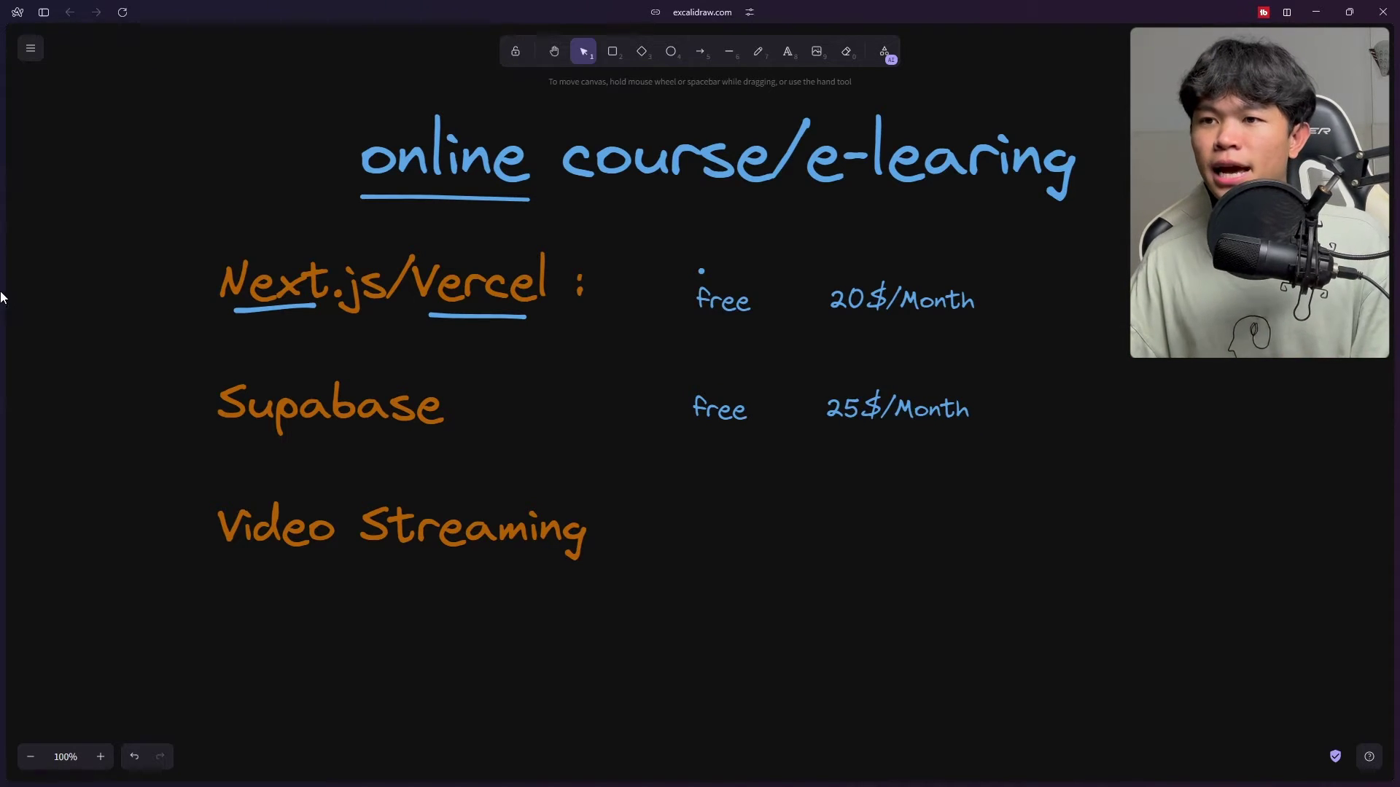
On Supabase pricing, highlight the Free plan's 50,000 MAUs, 500 MB database, 5 GB bandwidth and Pro heading
mouse_move(2, 292)
click(52, 283)
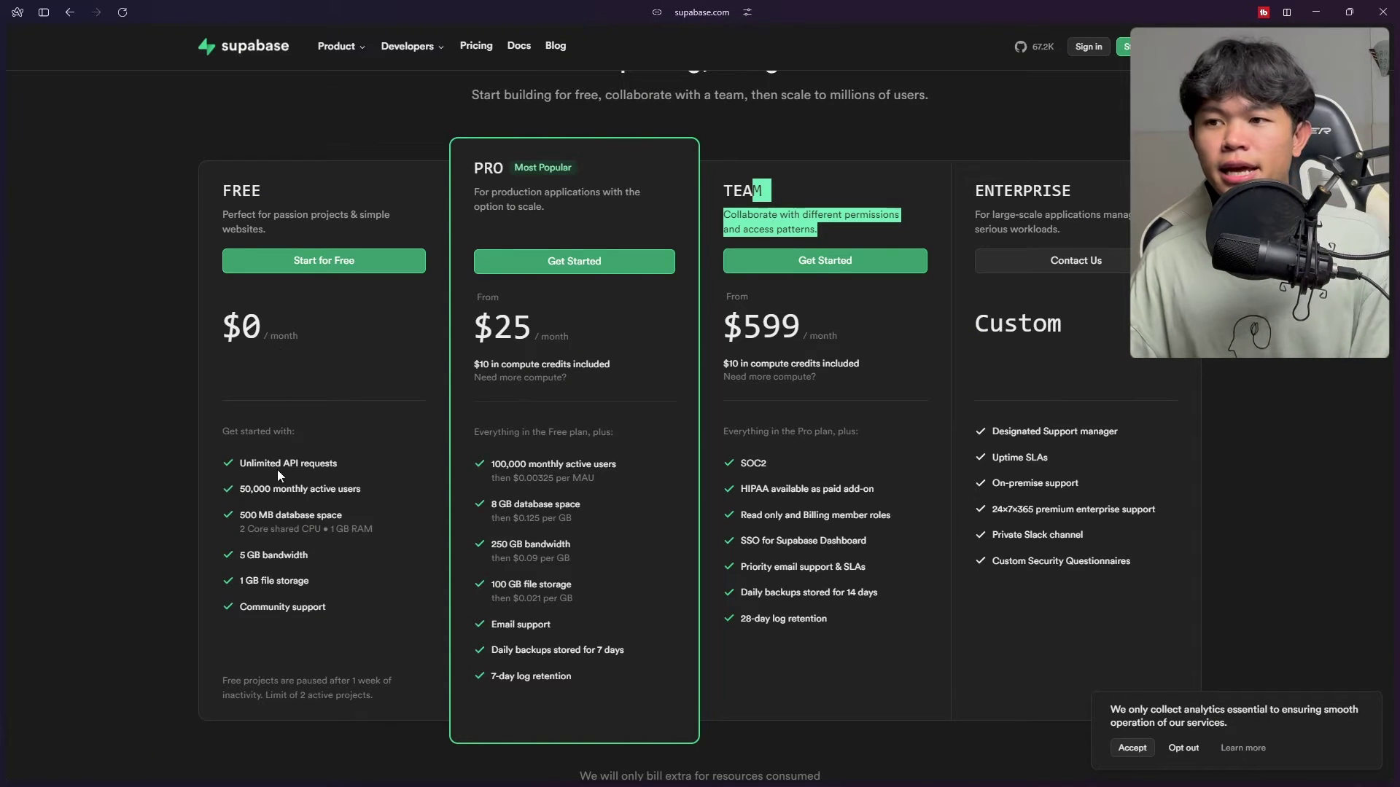
drag(240, 488, 274, 489)
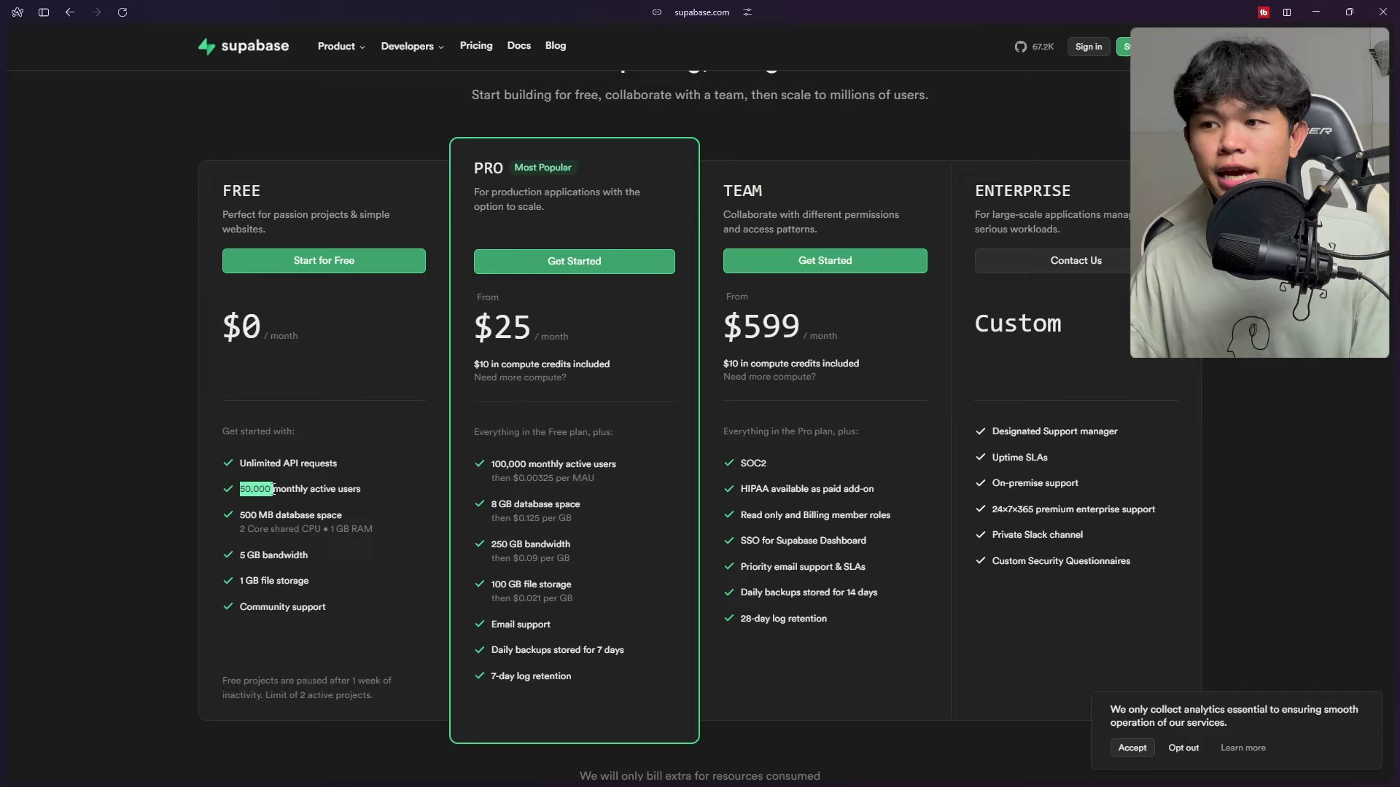
drag(240, 515, 346, 526)
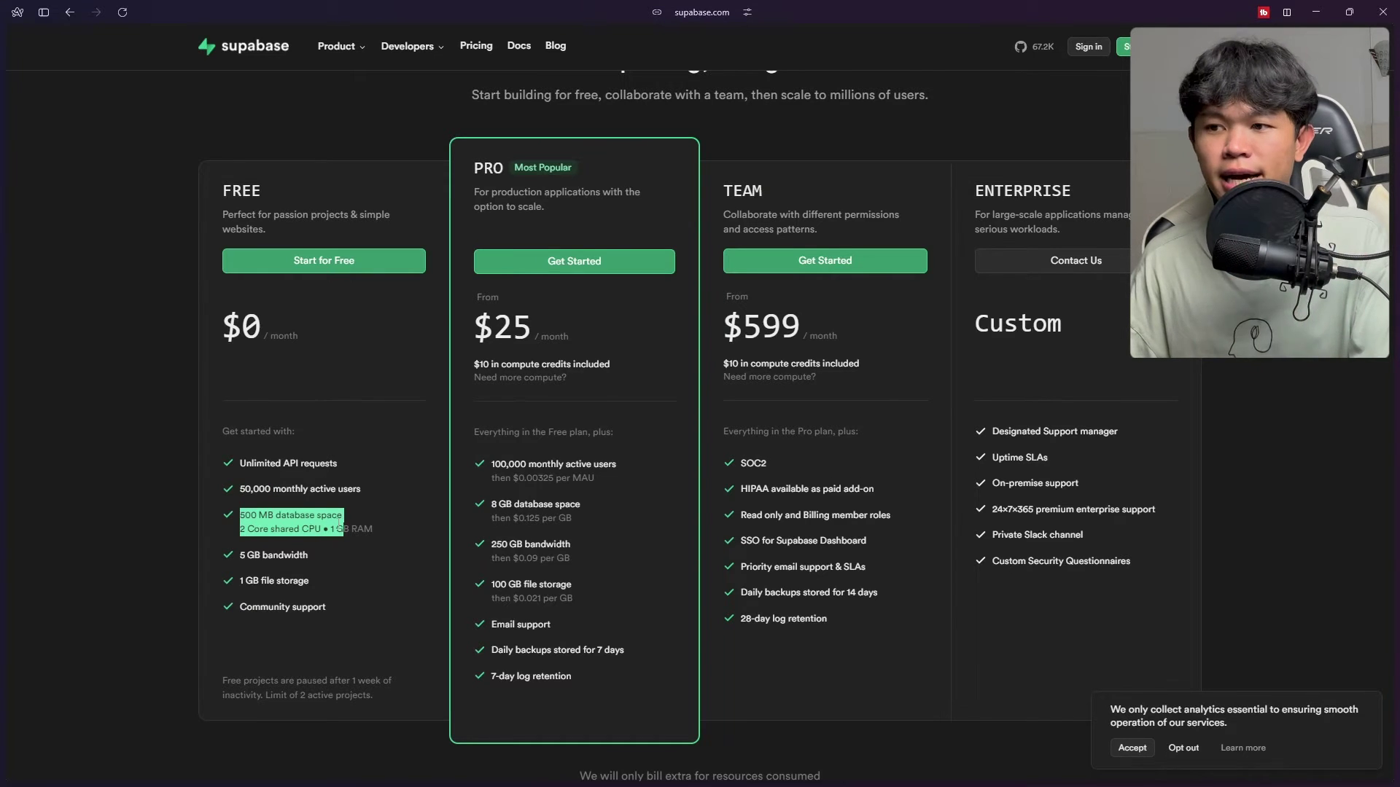
drag(239, 556, 312, 559)
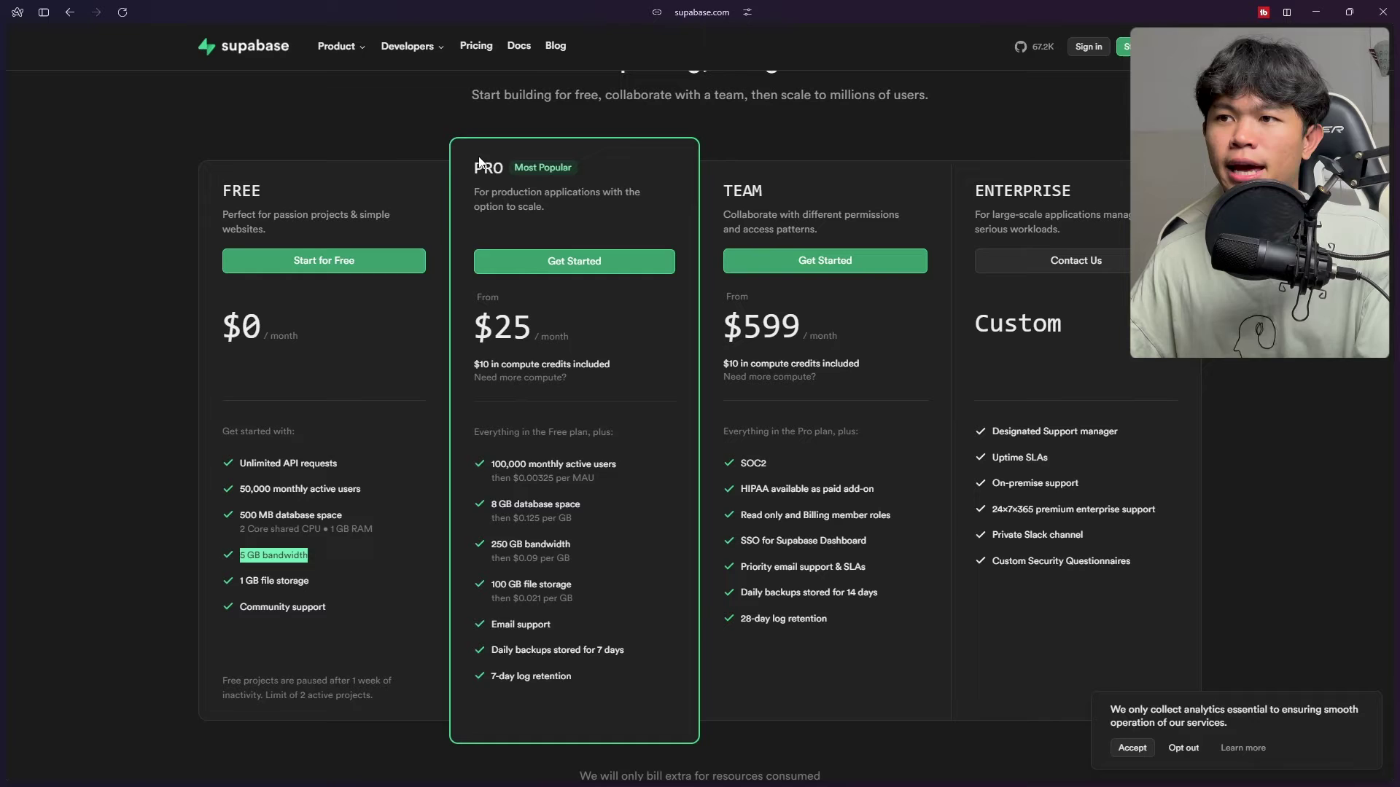
drag(217, 165, 312, 226)
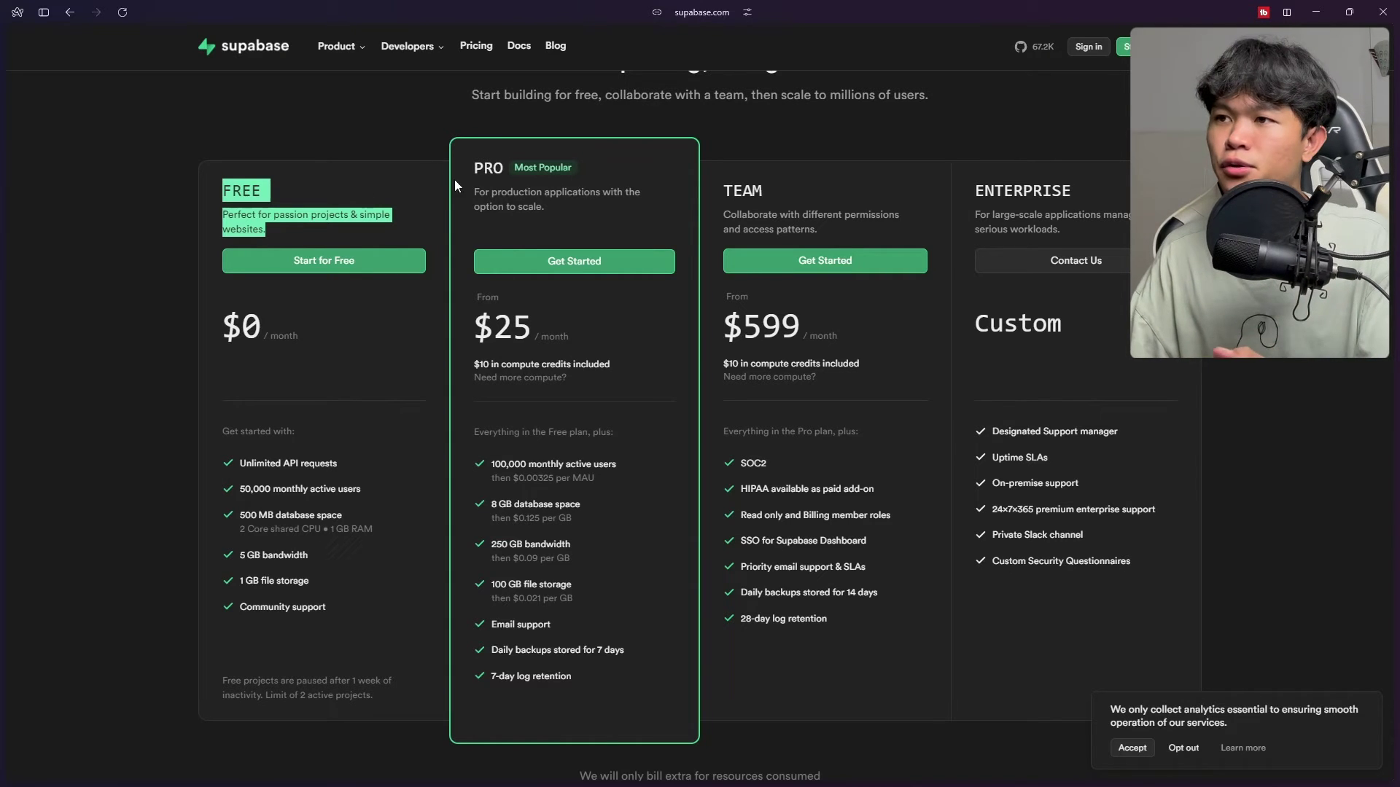
drag(483, 168, 503, 169)
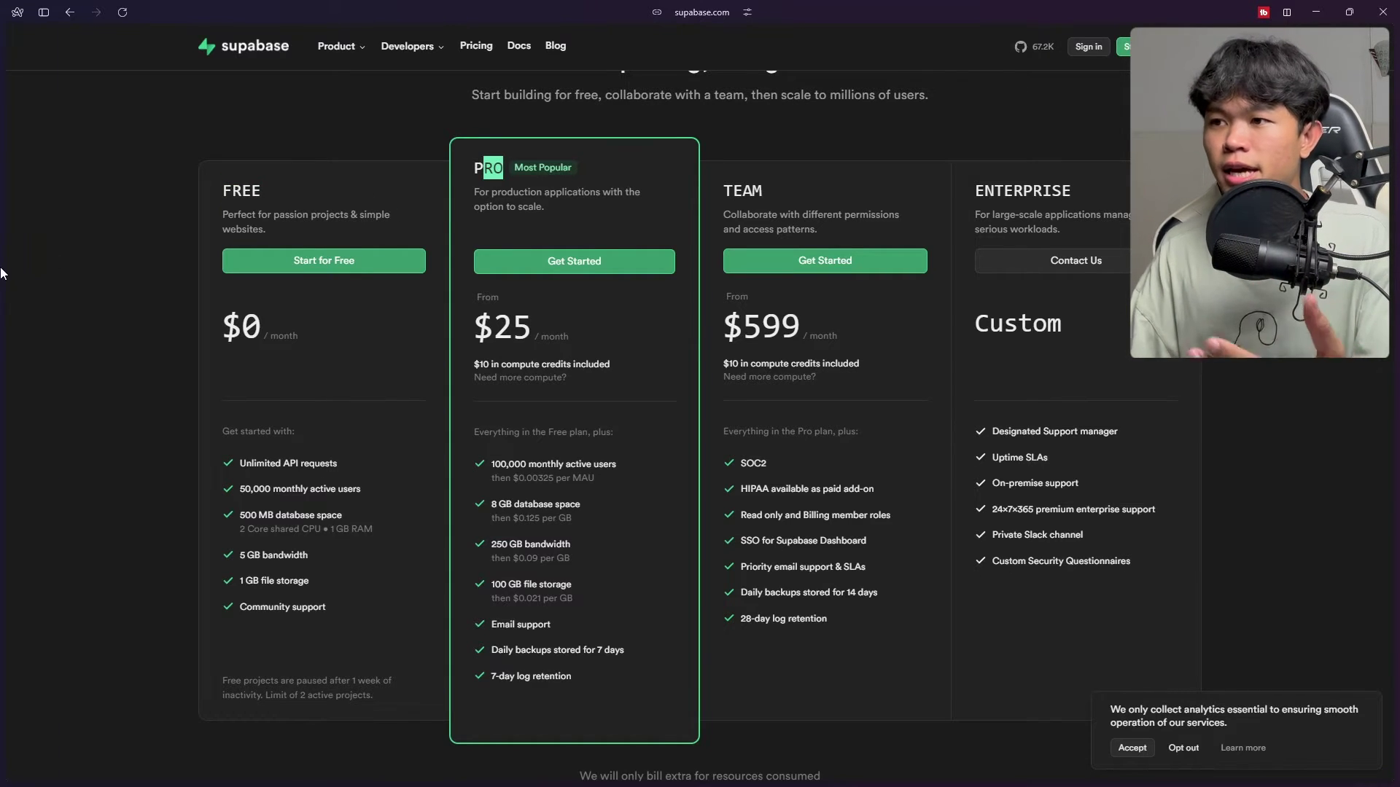
Return to the Excalidraw board, then bring up the Bunny Stream pricing calculator
mouse_move(2, 274)
click(29, 251)
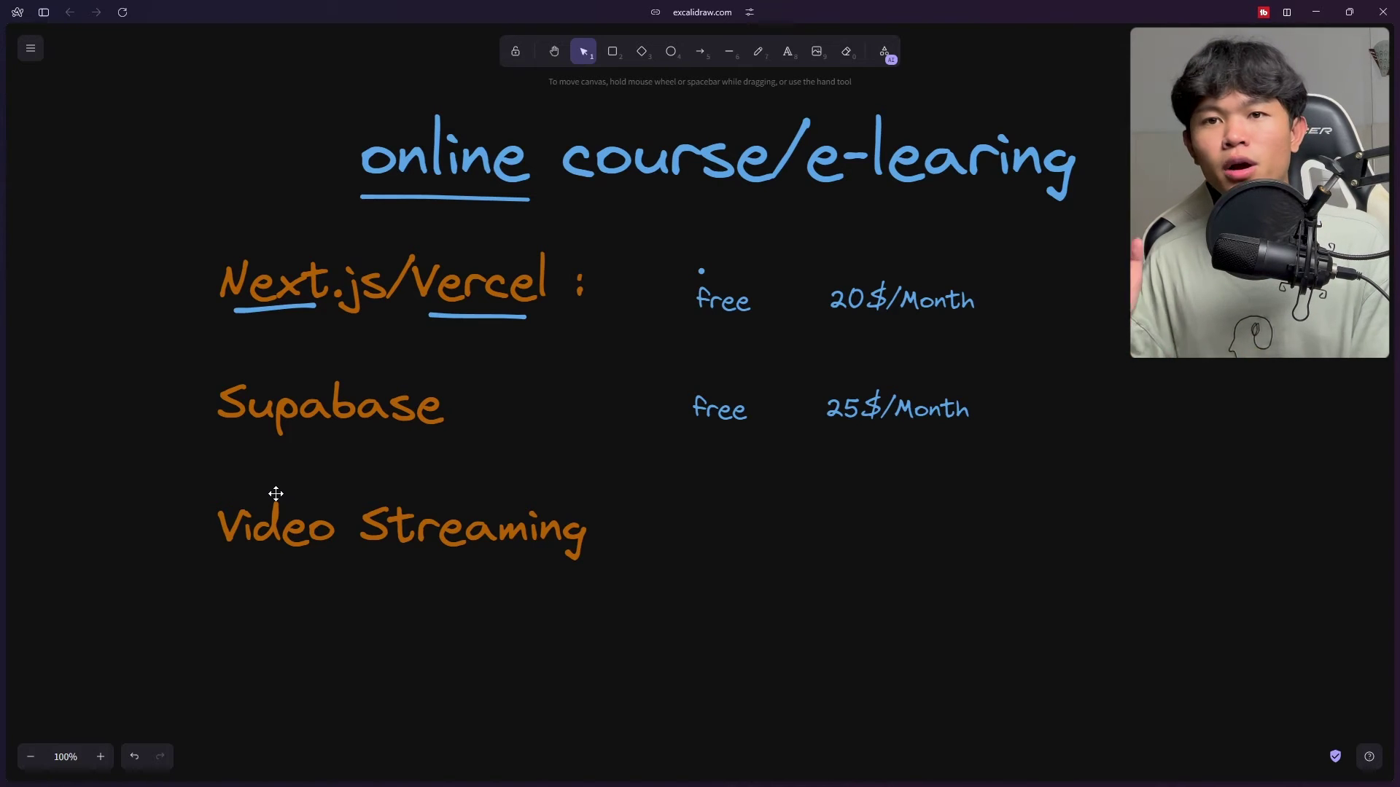
mouse_move(2, 511)
click(55, 188)
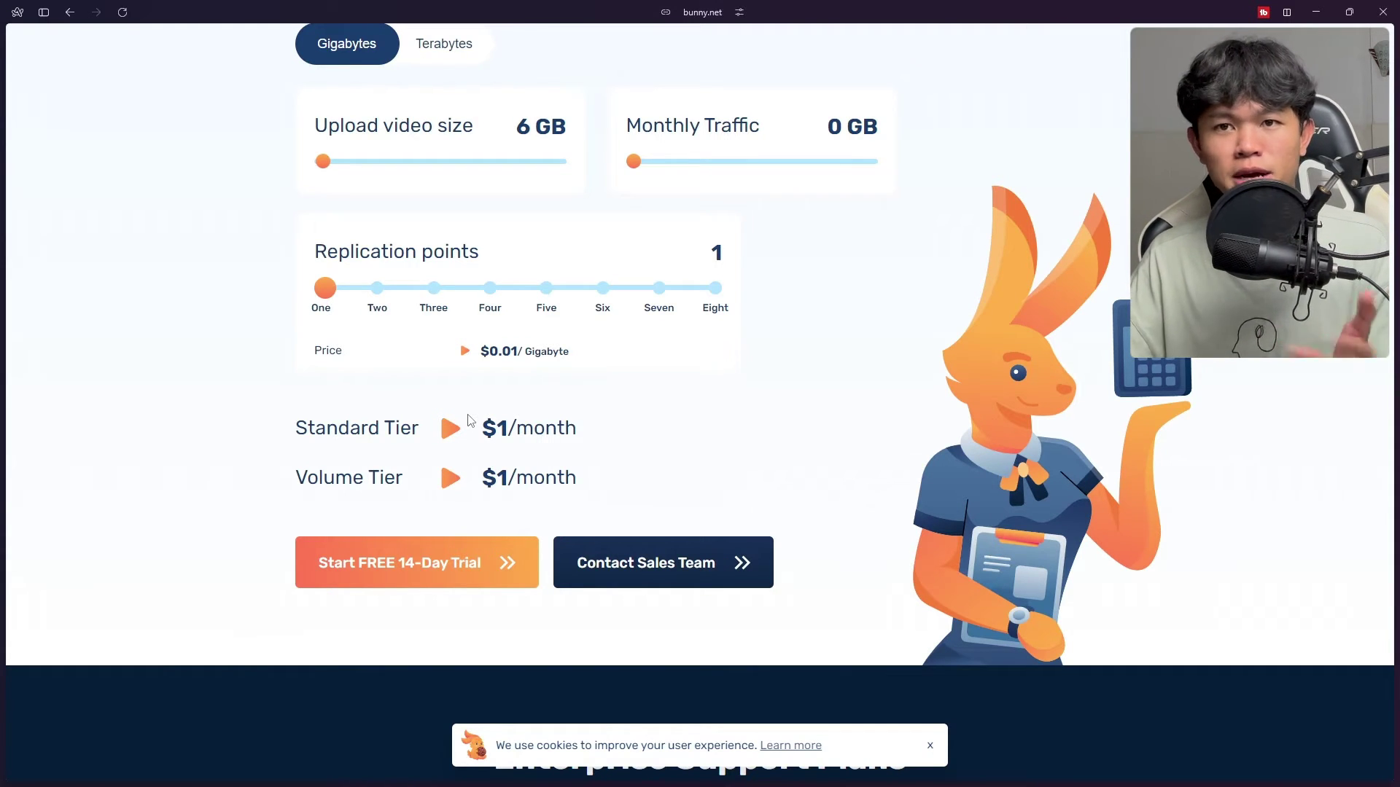
Set the calculator's upload video size to 31 GB
scroll(656, 453, up, 2)
scroll(641, 511, down, 2)
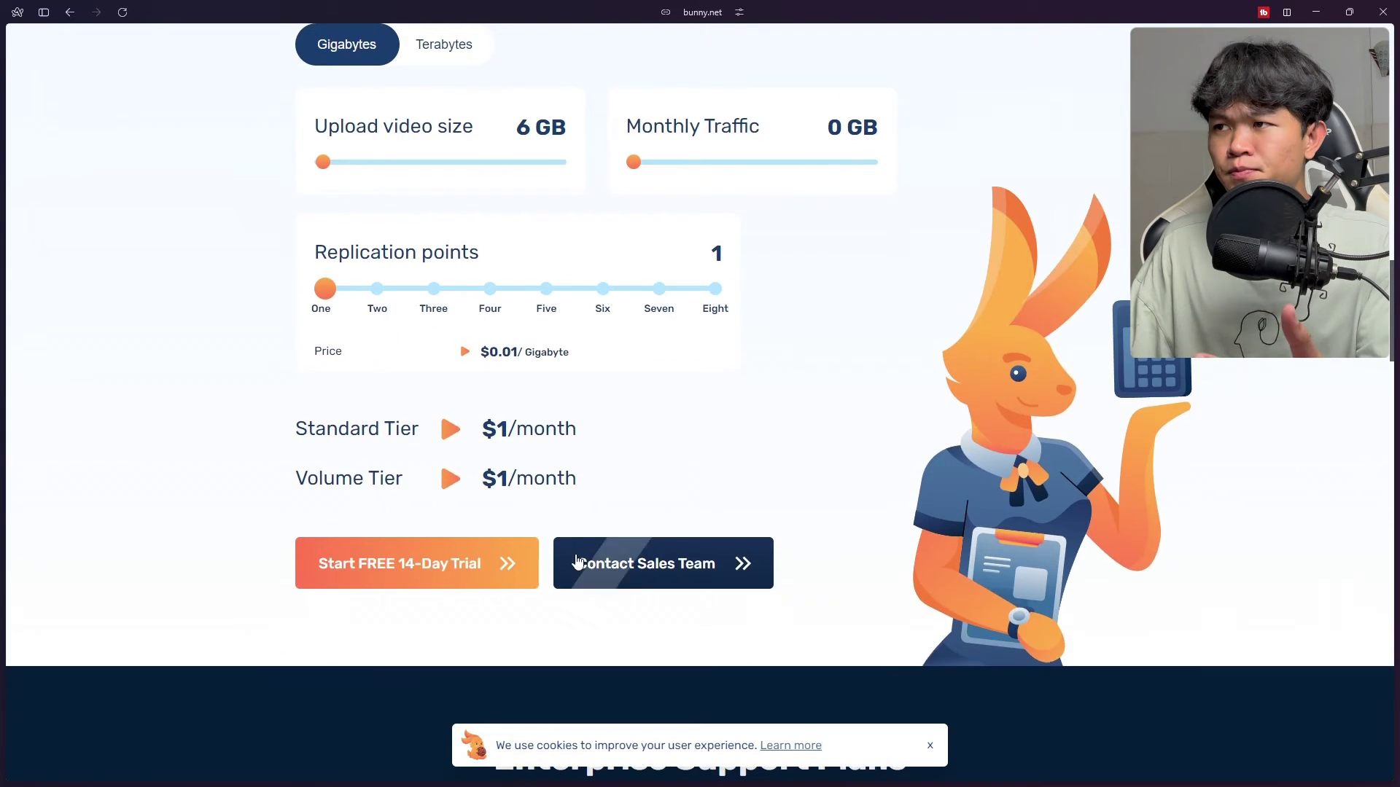
scroll(576, 562, up, 8)
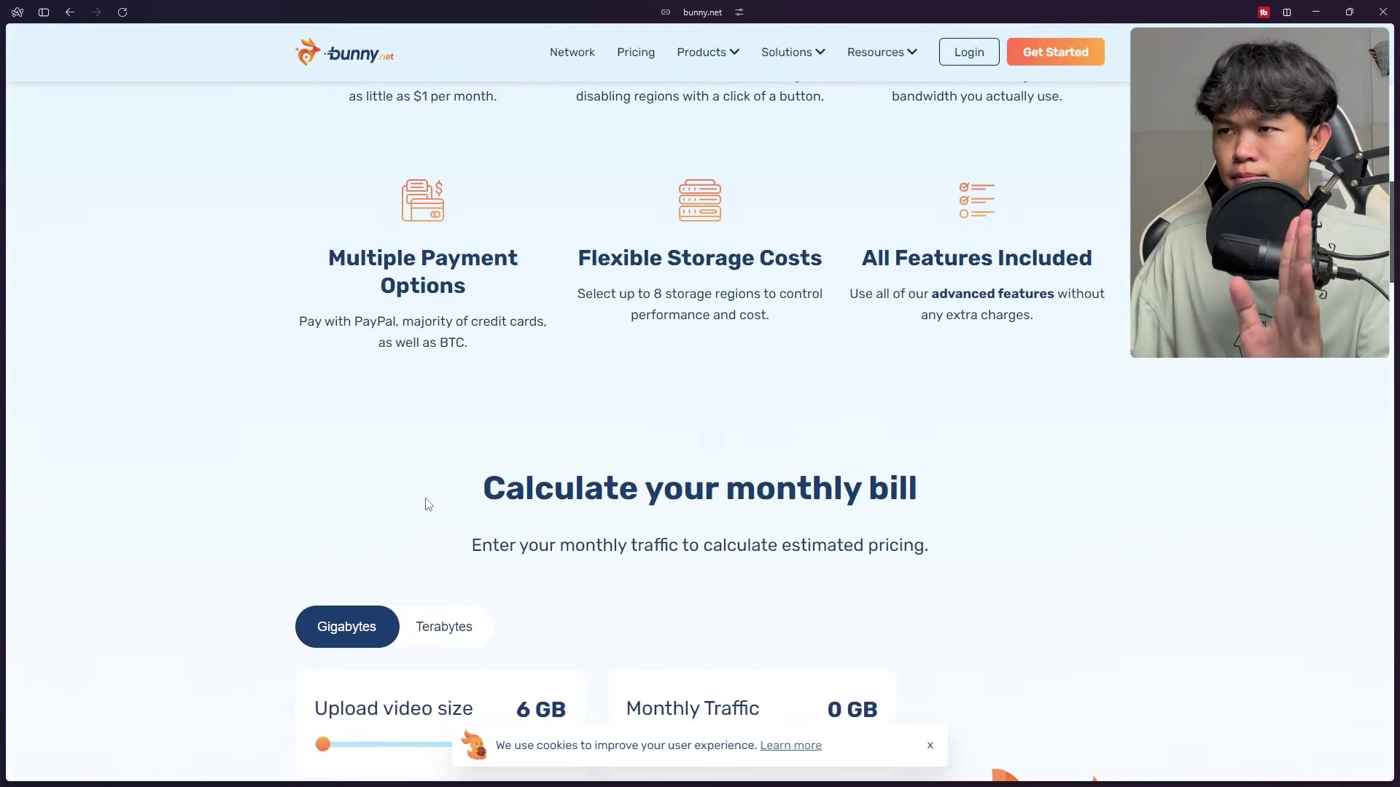
scroll(428, 504, down, 6)
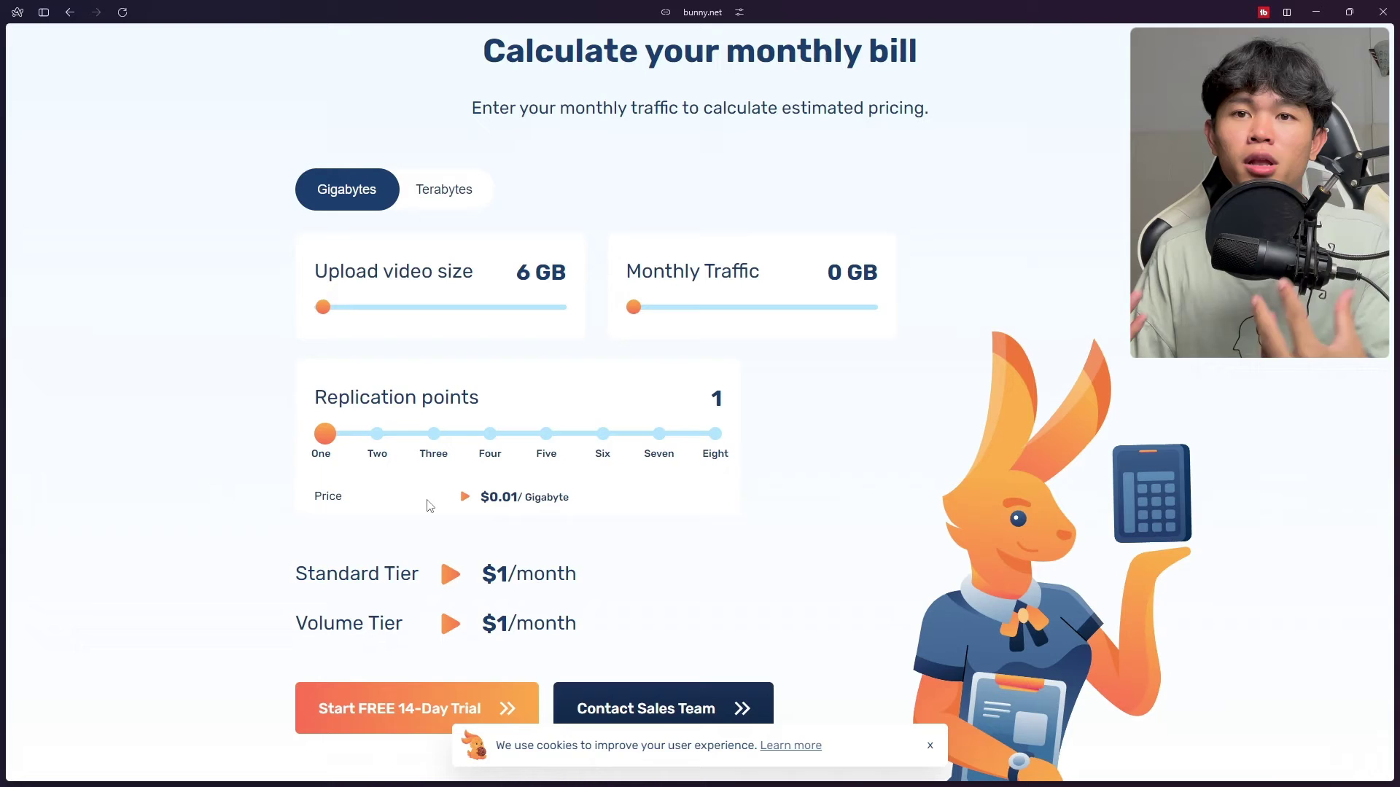
drag(324, 309, 330, 313)
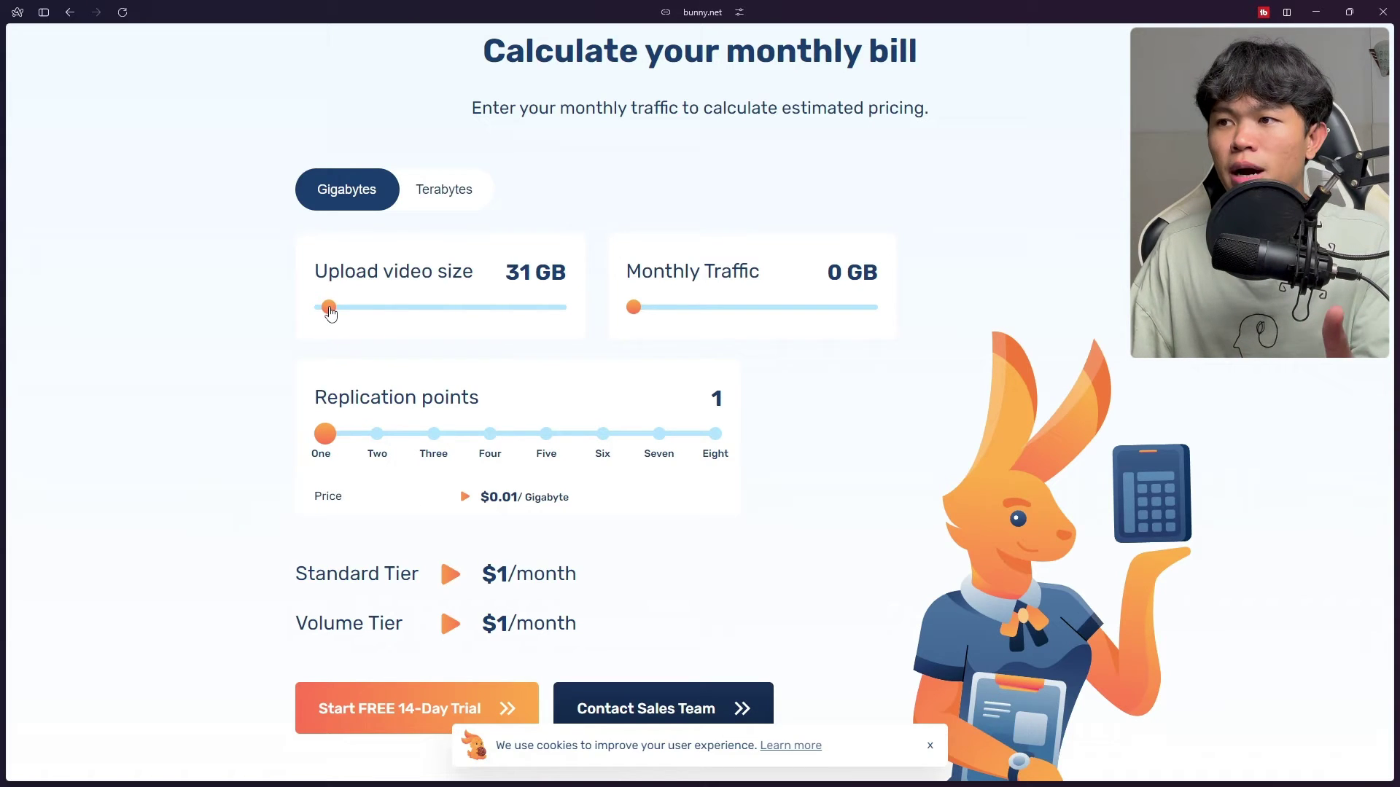
double_click(526, 272)
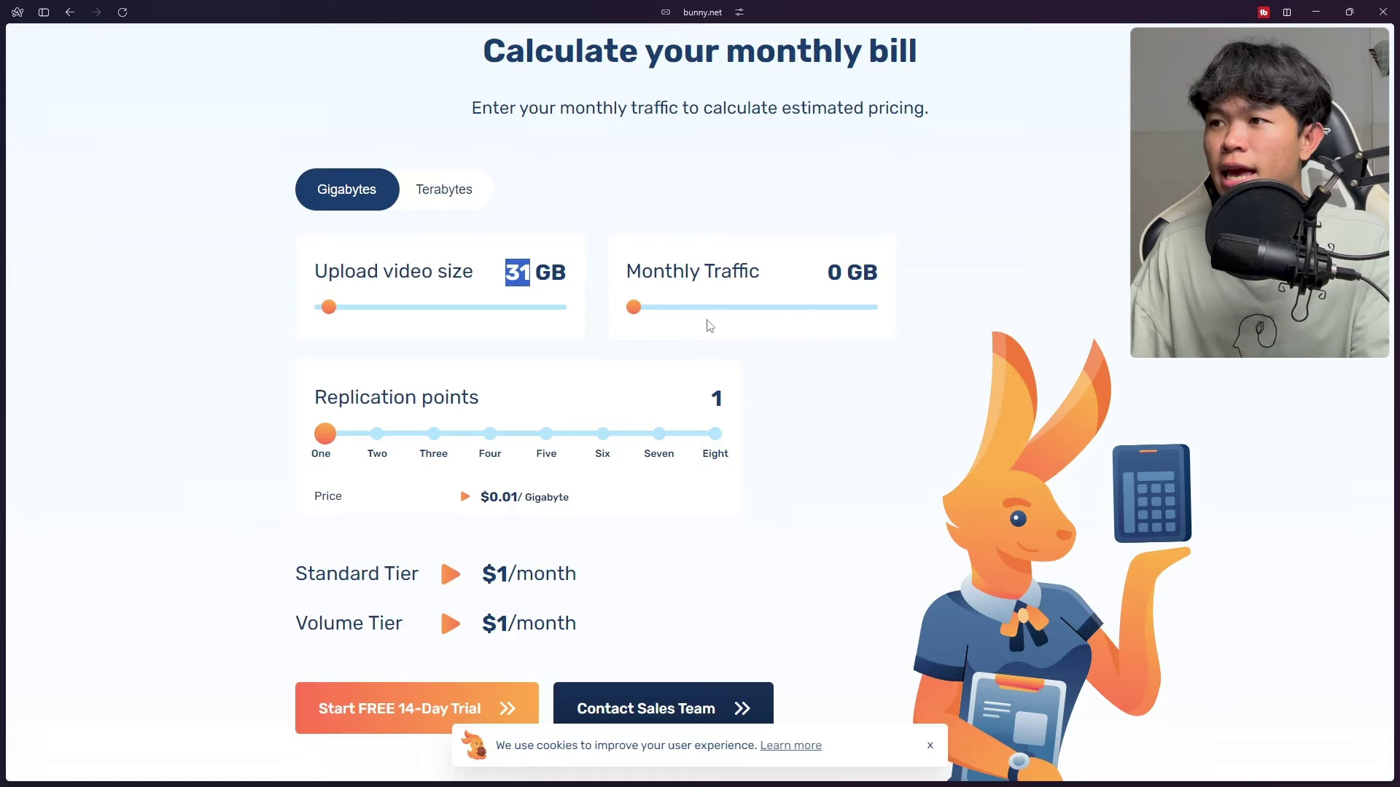
Raise monthly traffic to 1000 GB and highlight the $30.31 Standard and $5.31 Volume prices
drag(634, 314, 883, 337)
scroll(440, 379, up, 1)
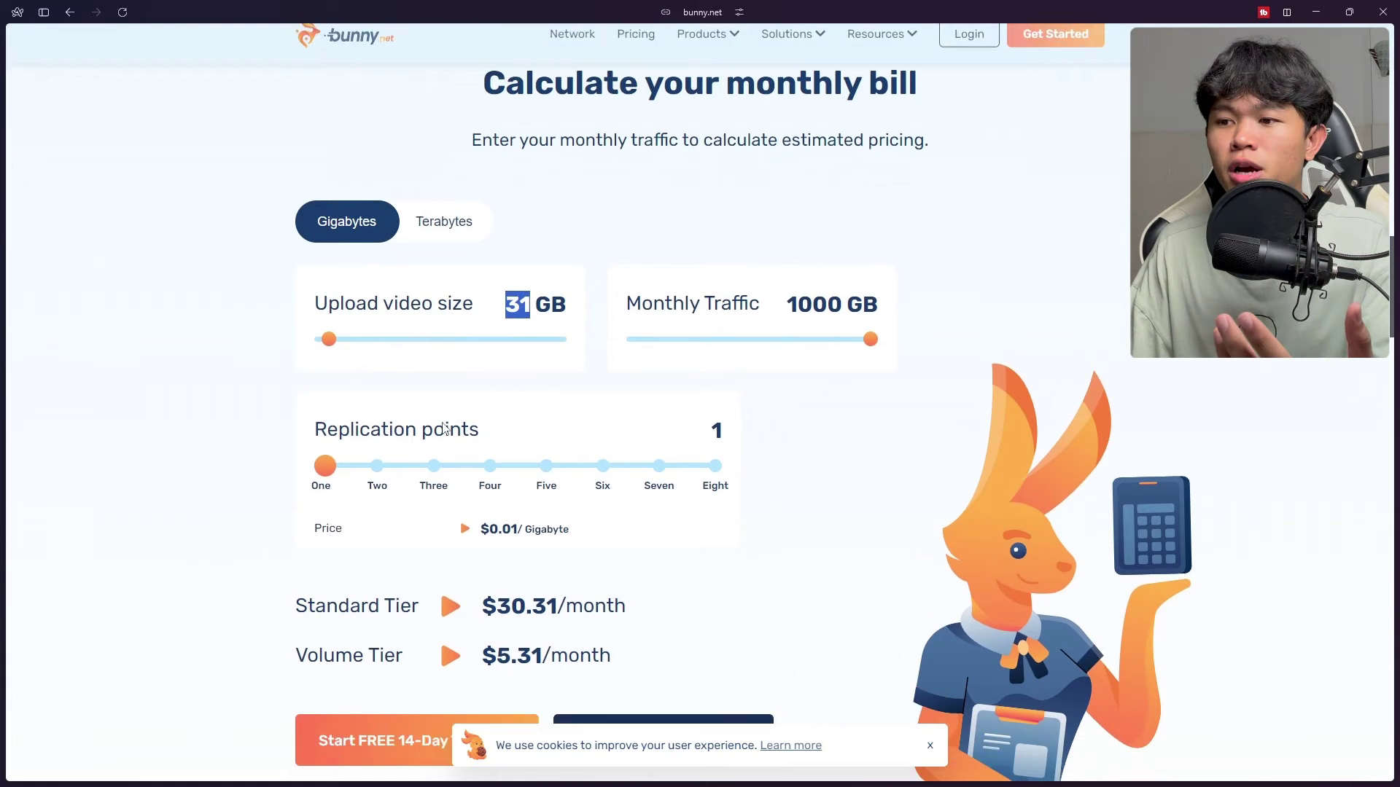
scroll(439, 458, down, 2)
drag(625, 428, 497, 429)
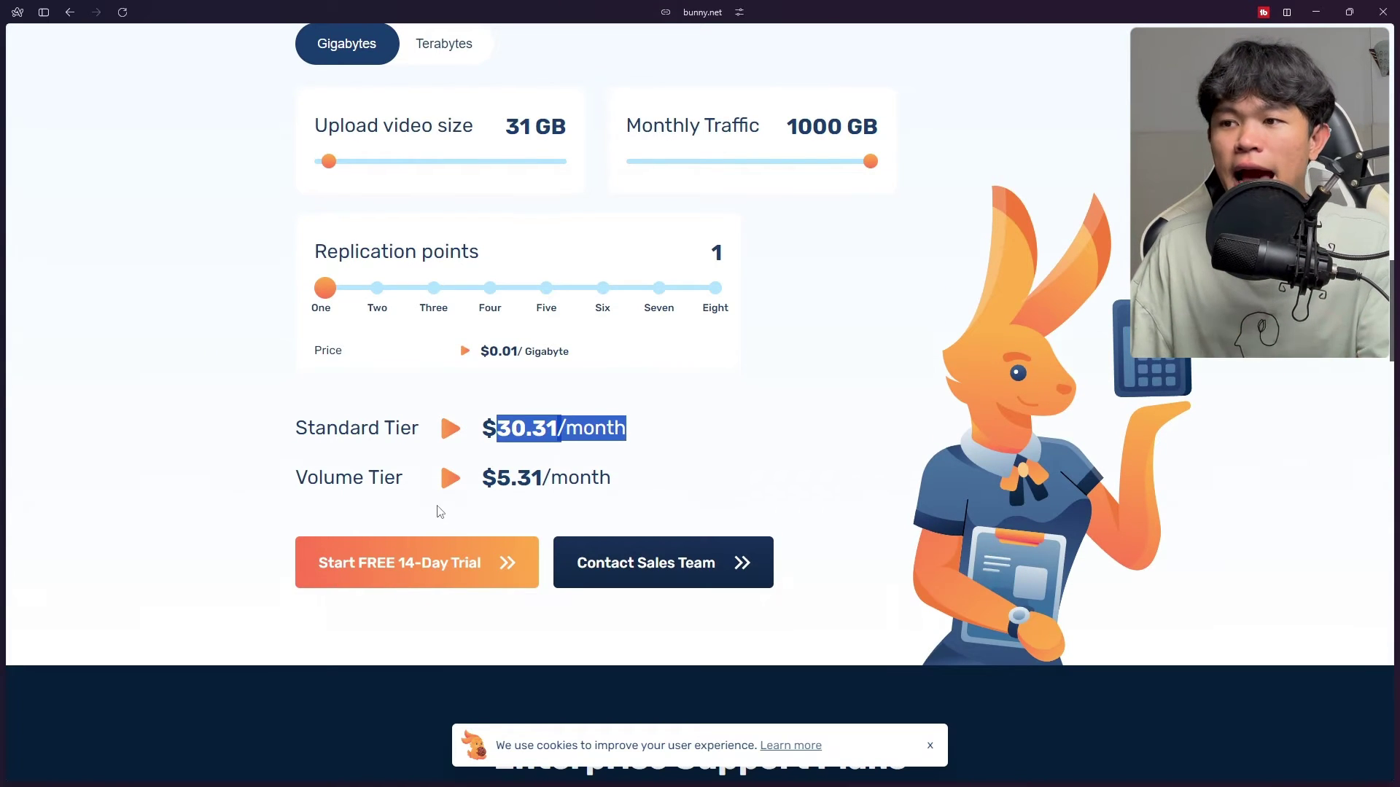
drag(497, 479, 589, 484)
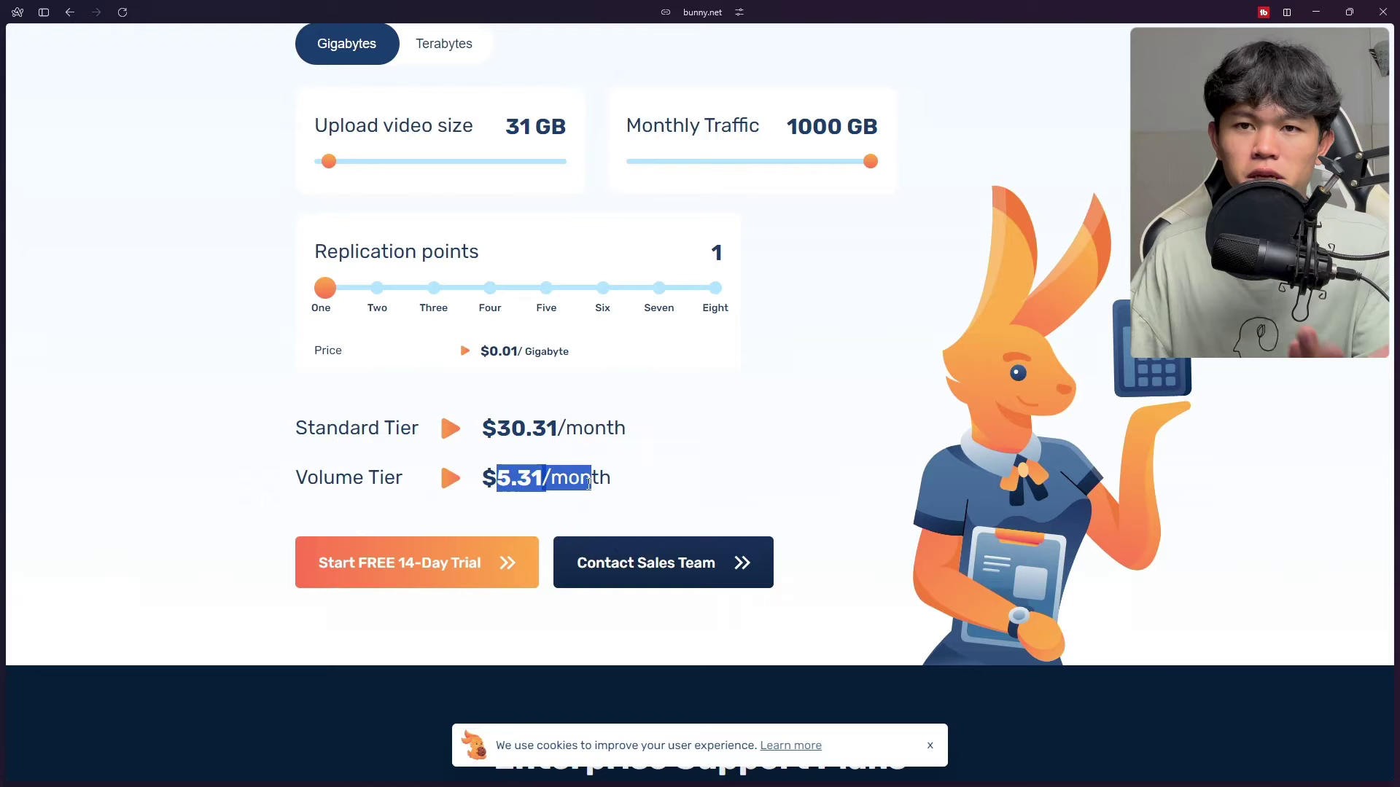
scroll(440, 495, up, 1)
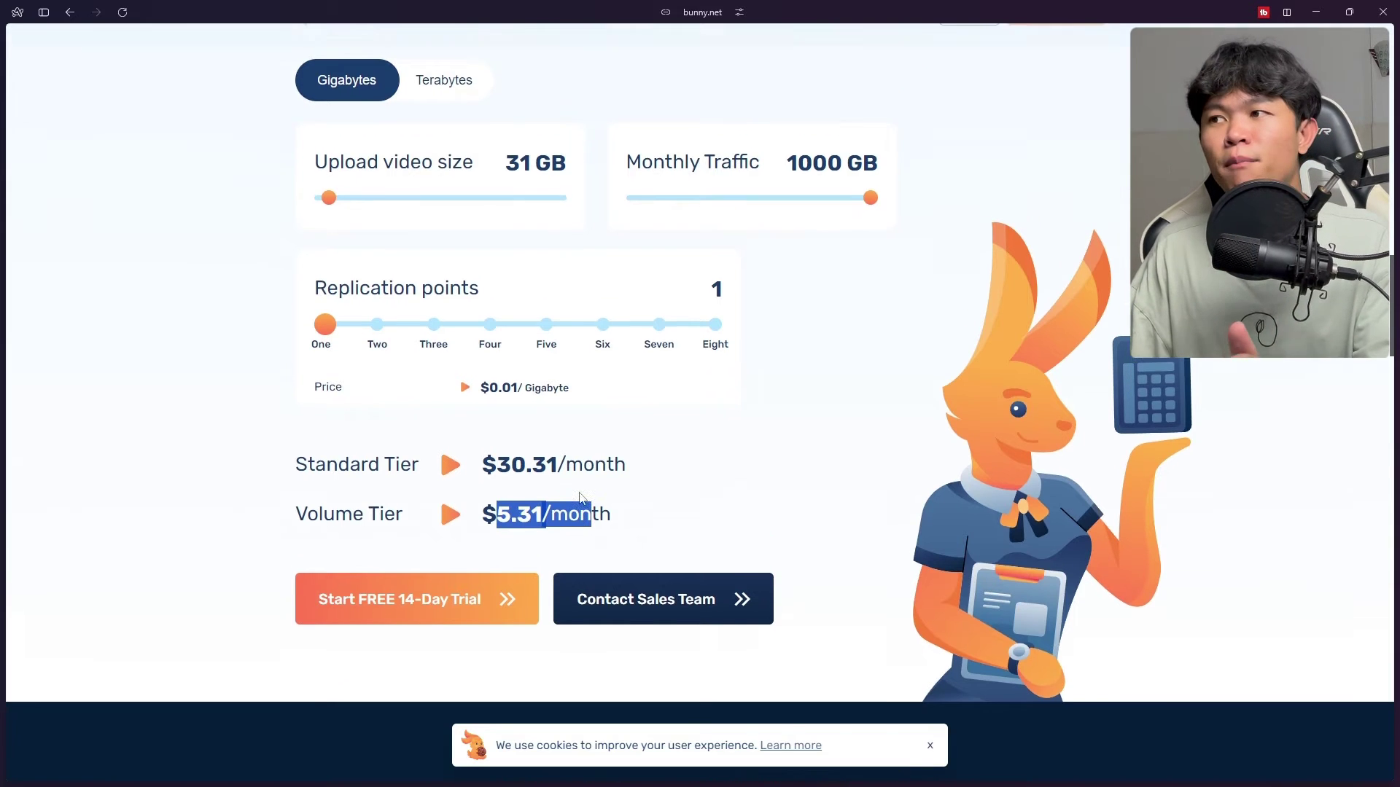
Lower monthly traffic to about 512 GB and highlight the Standard and Volume Tier prices
drag(872, 235, 722, 248)
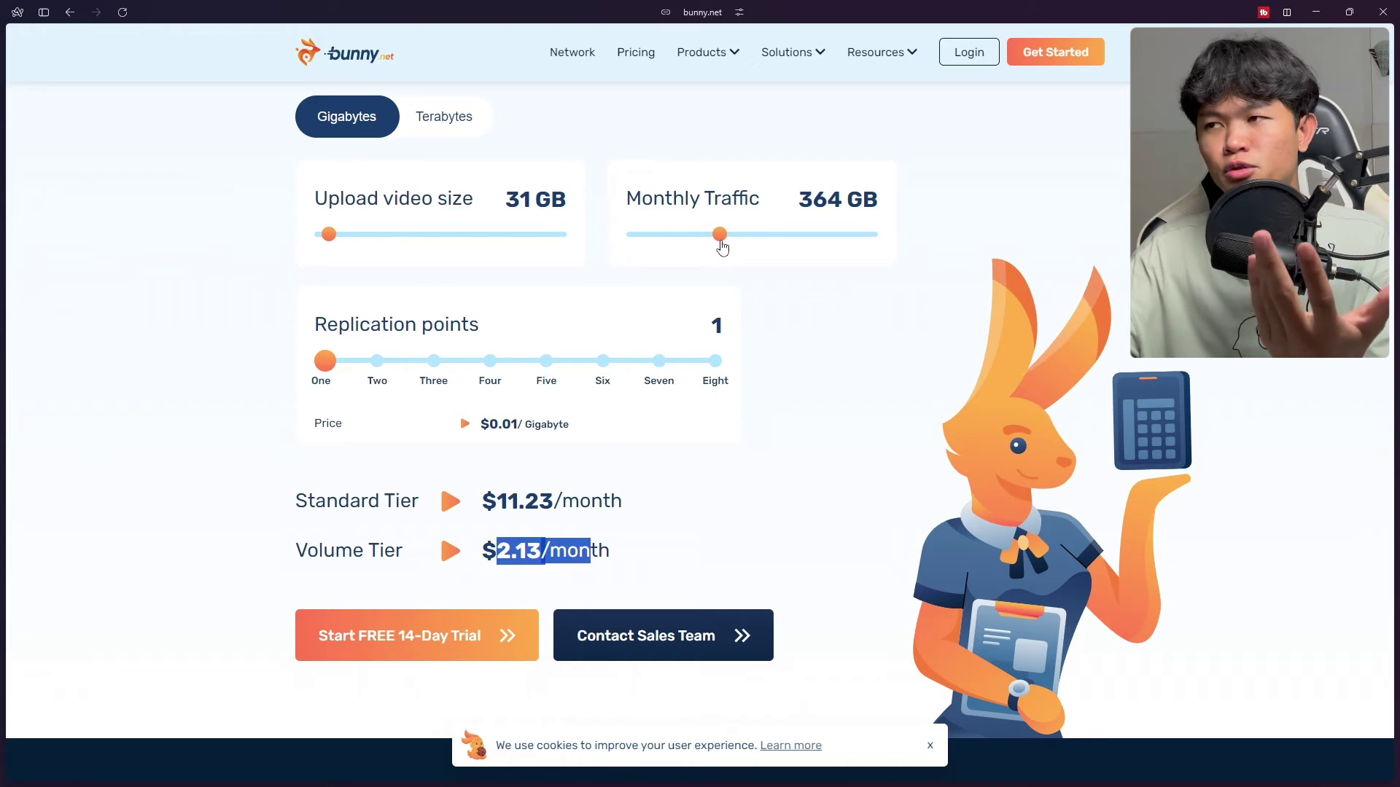
drag(722, 248, 753, 239)
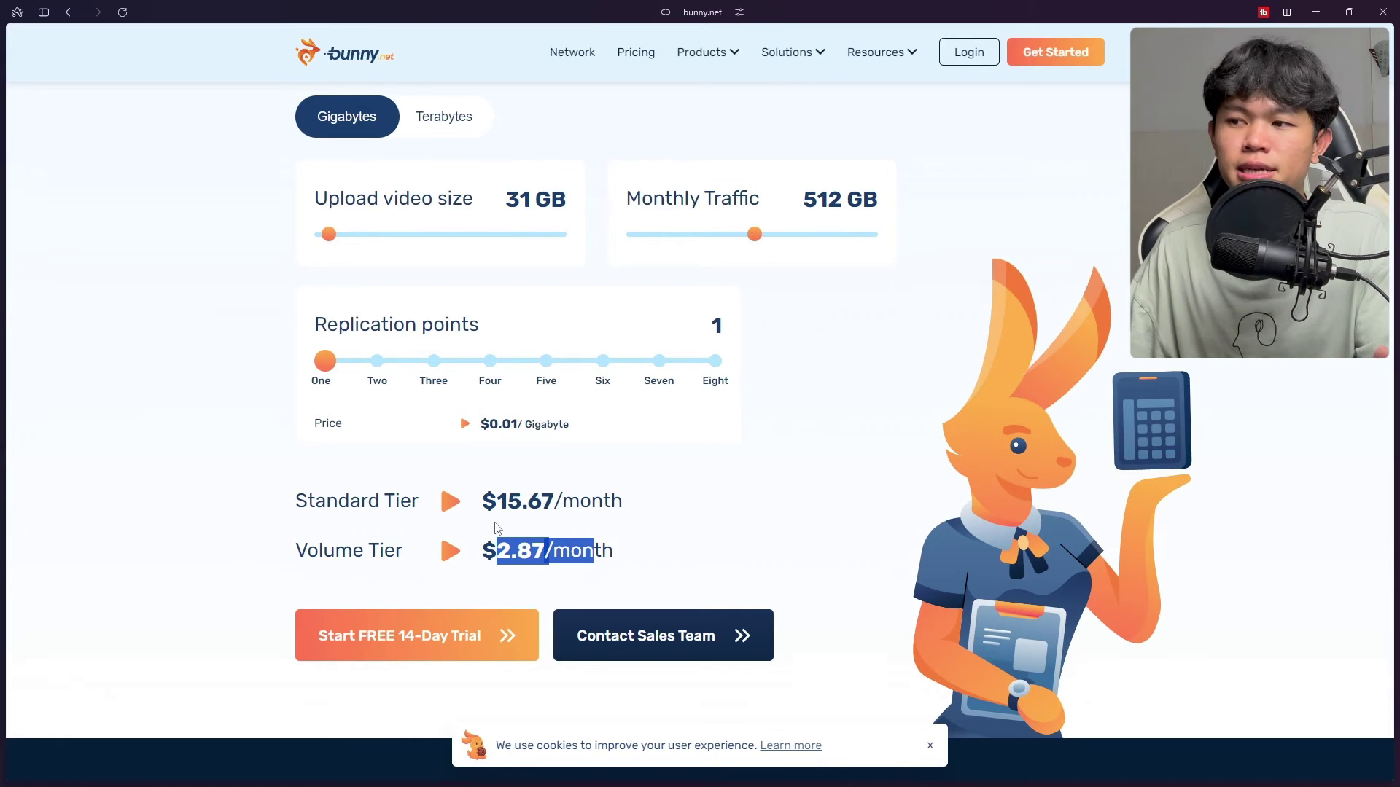
drag(508, 502, 559, 505)
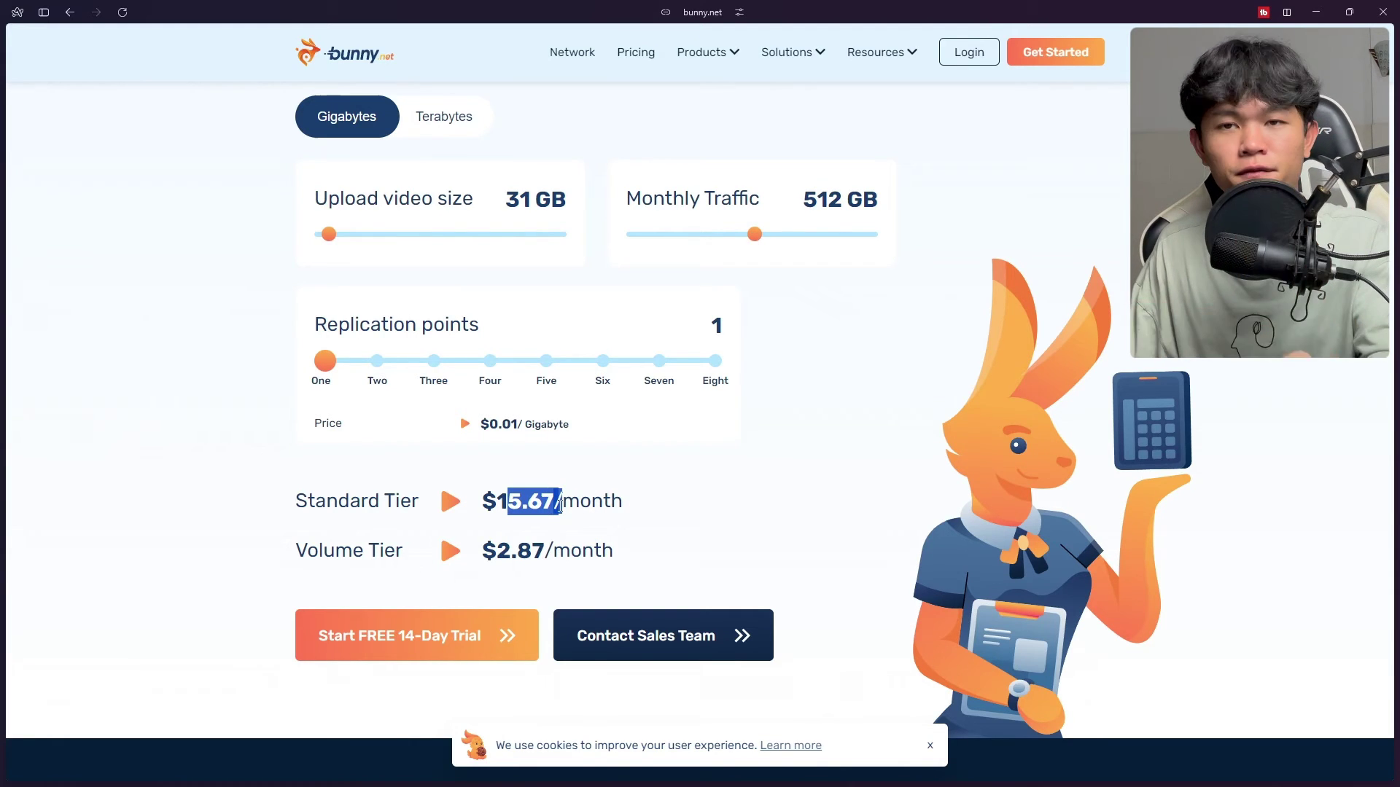
drag(396, 501, 294, 503)
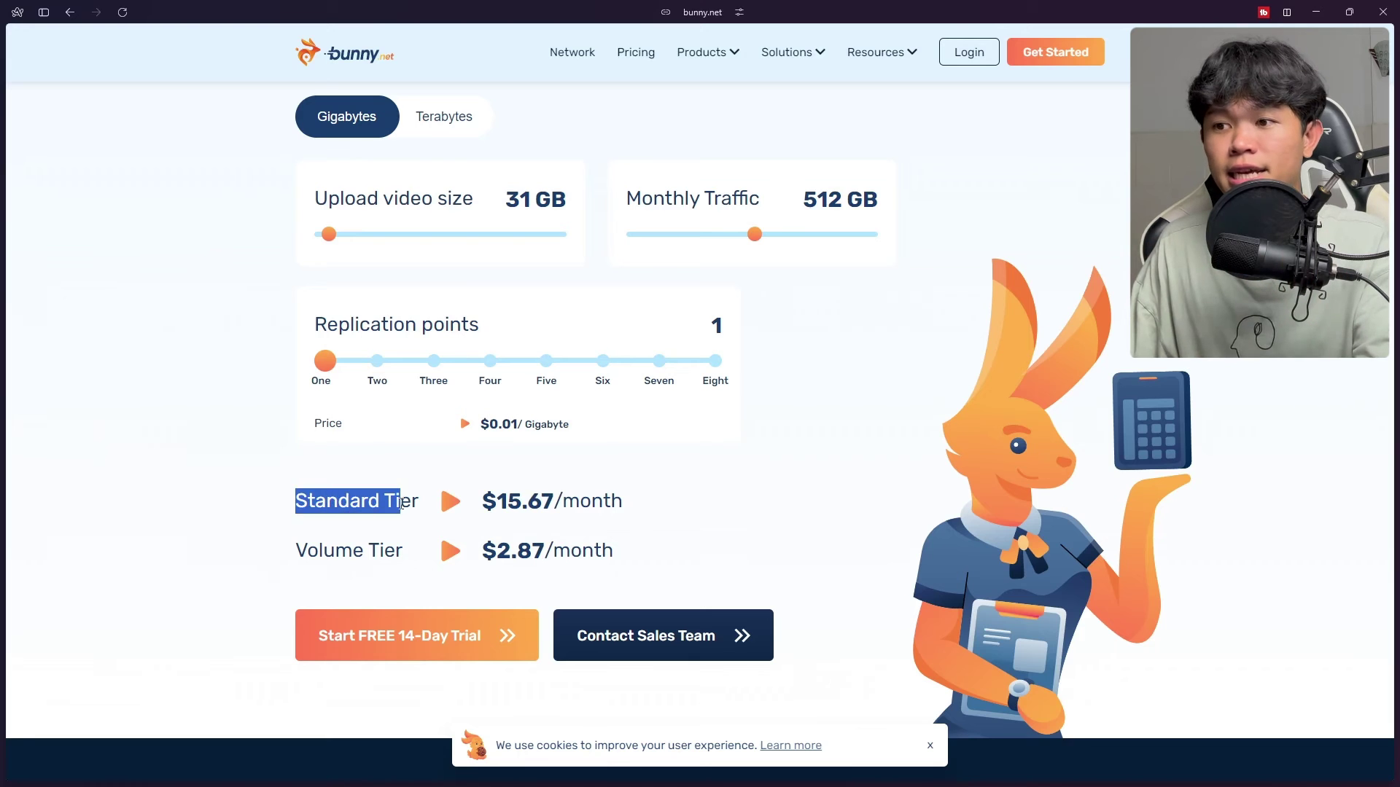
drag(497, 551, 573, 553)
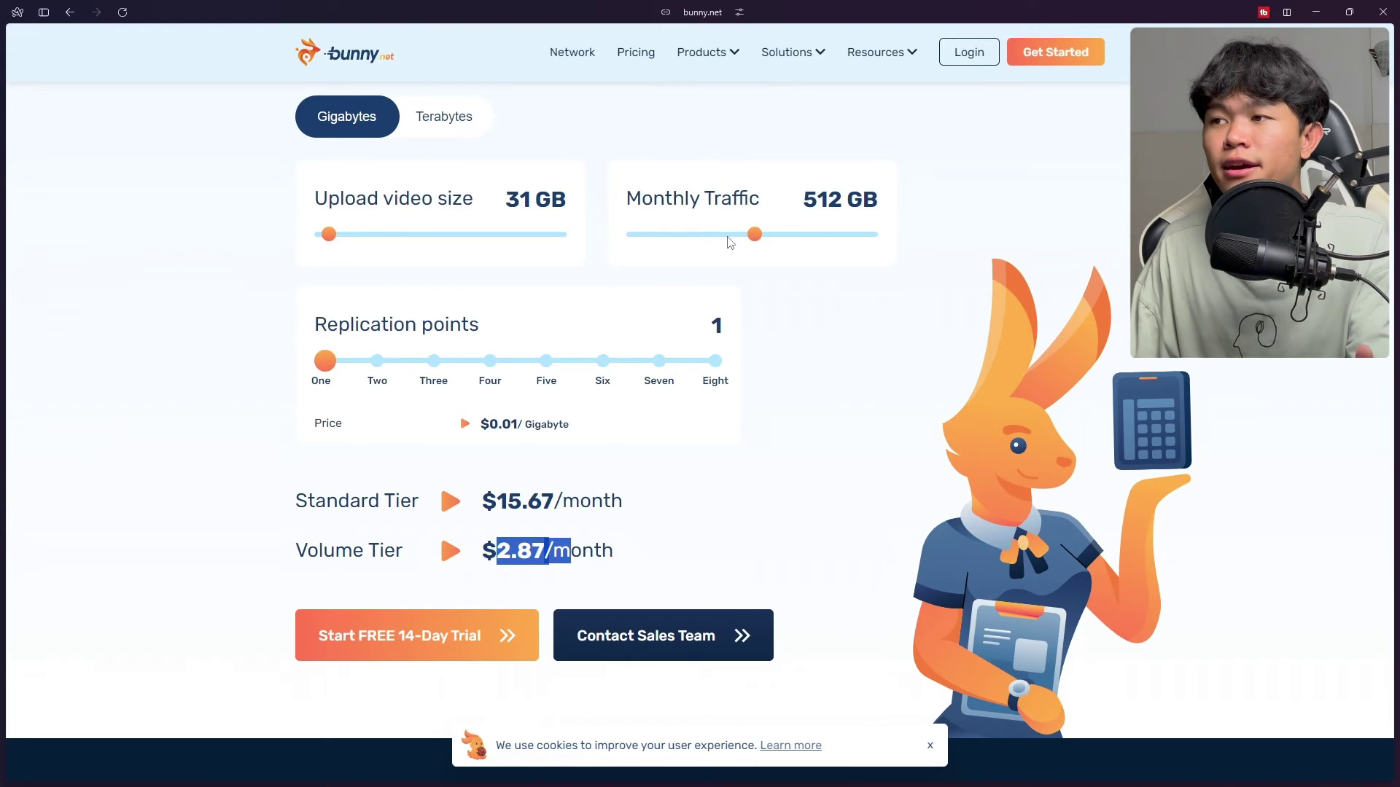
Cut monthly traffic to 29 GB, bringing the Standard Tier to $1.18/month
drag(755, 235, 662, 240)
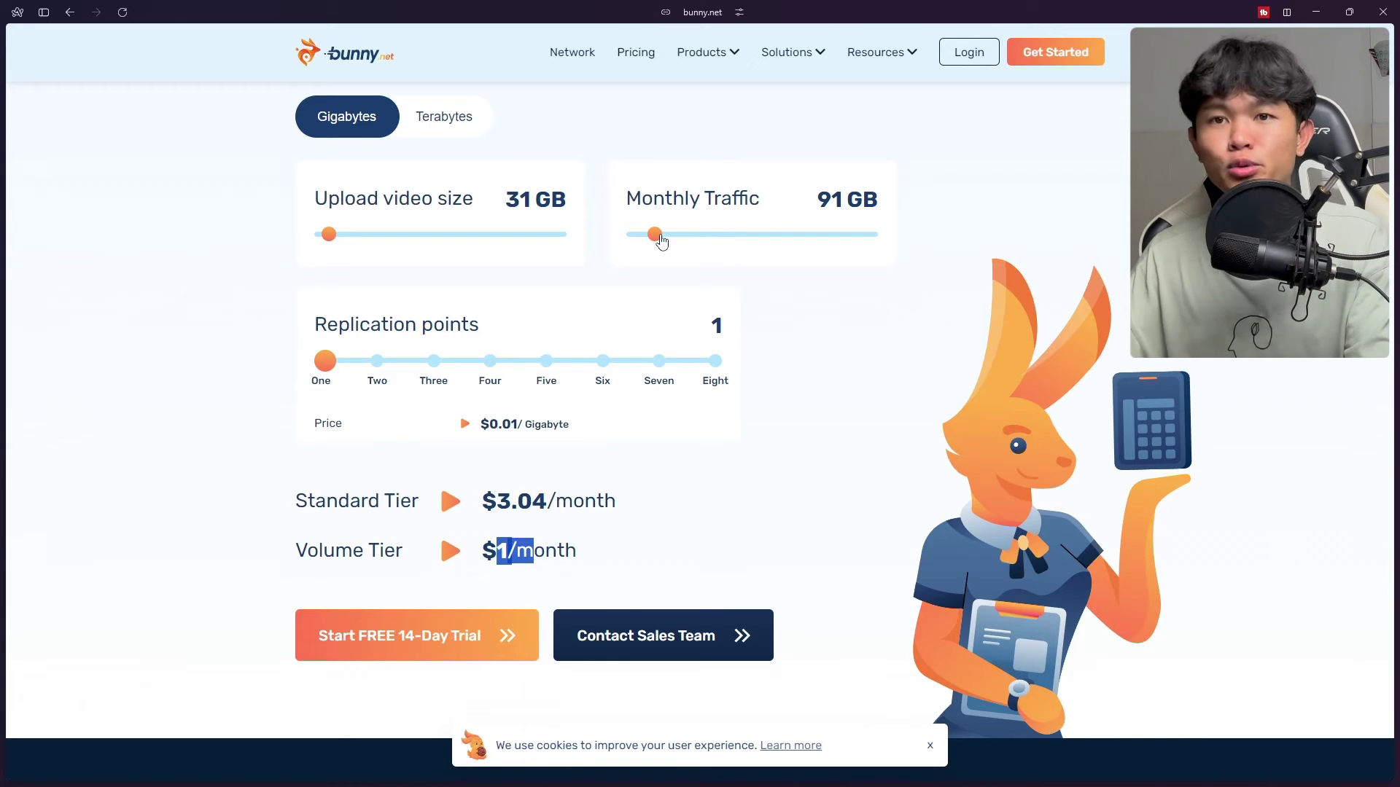
drag(661, 240, 640, 236)
drag(509, 501, 550, 499)
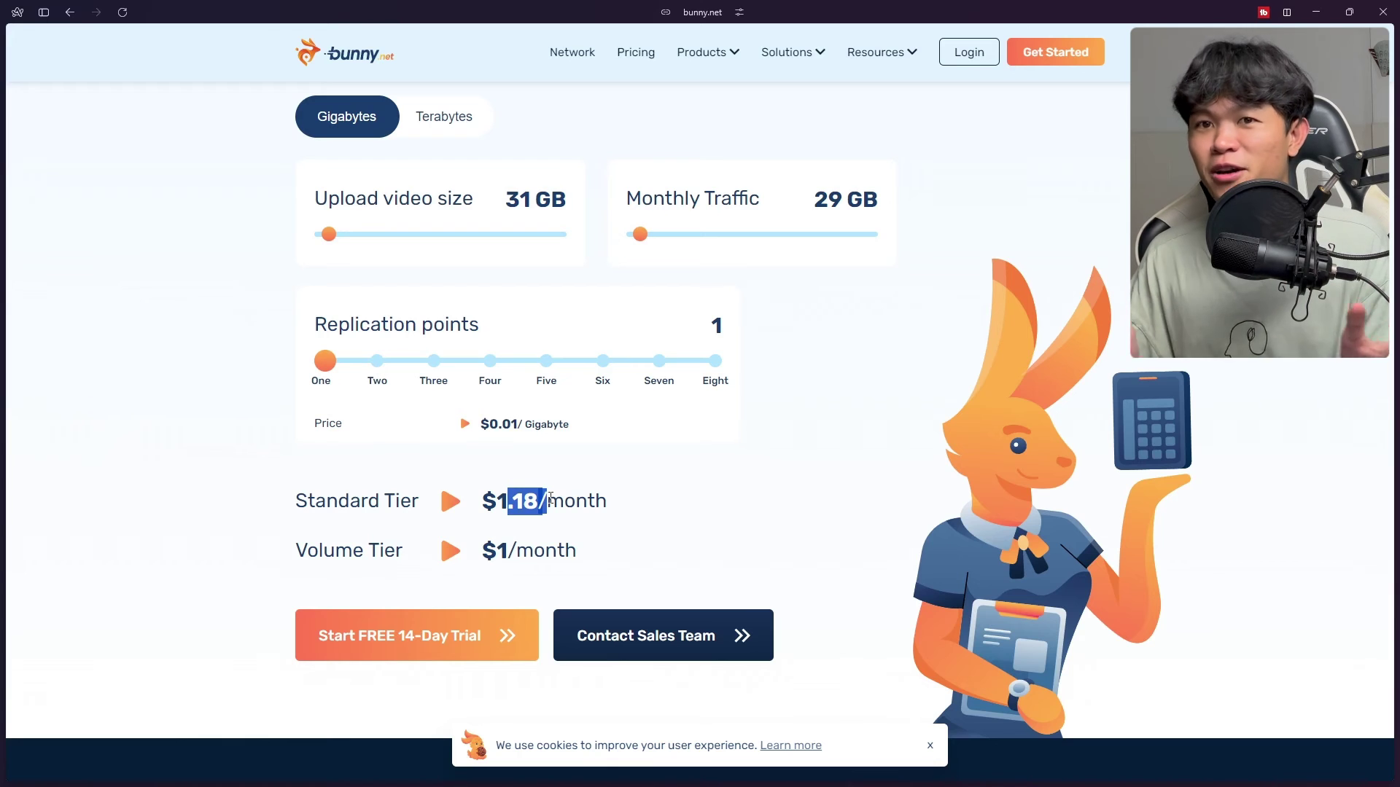
Draw a closed blue freehand outline around both free labels, then start a label beside Video Streaming
mouse_move(4, 280)
click(80, 250)
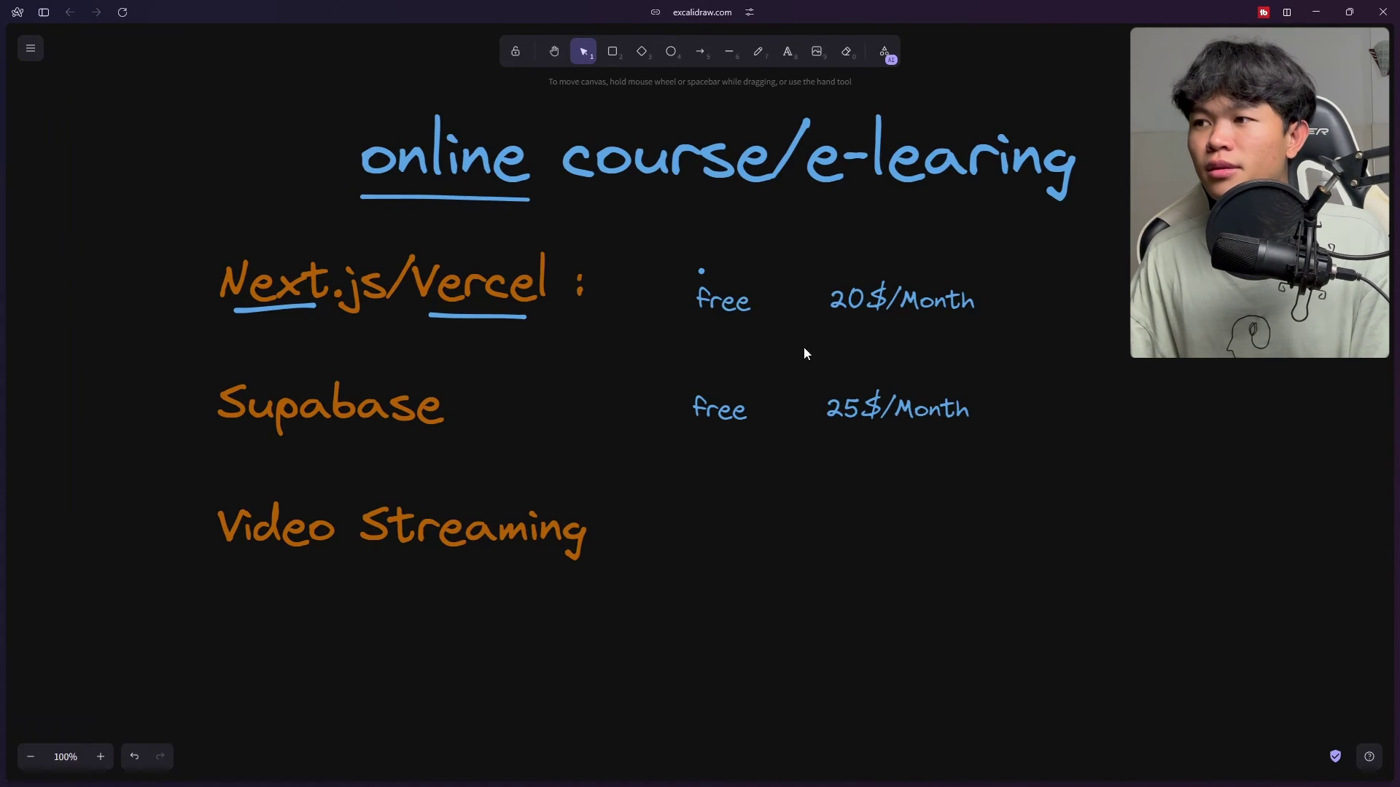
click(784, 291)
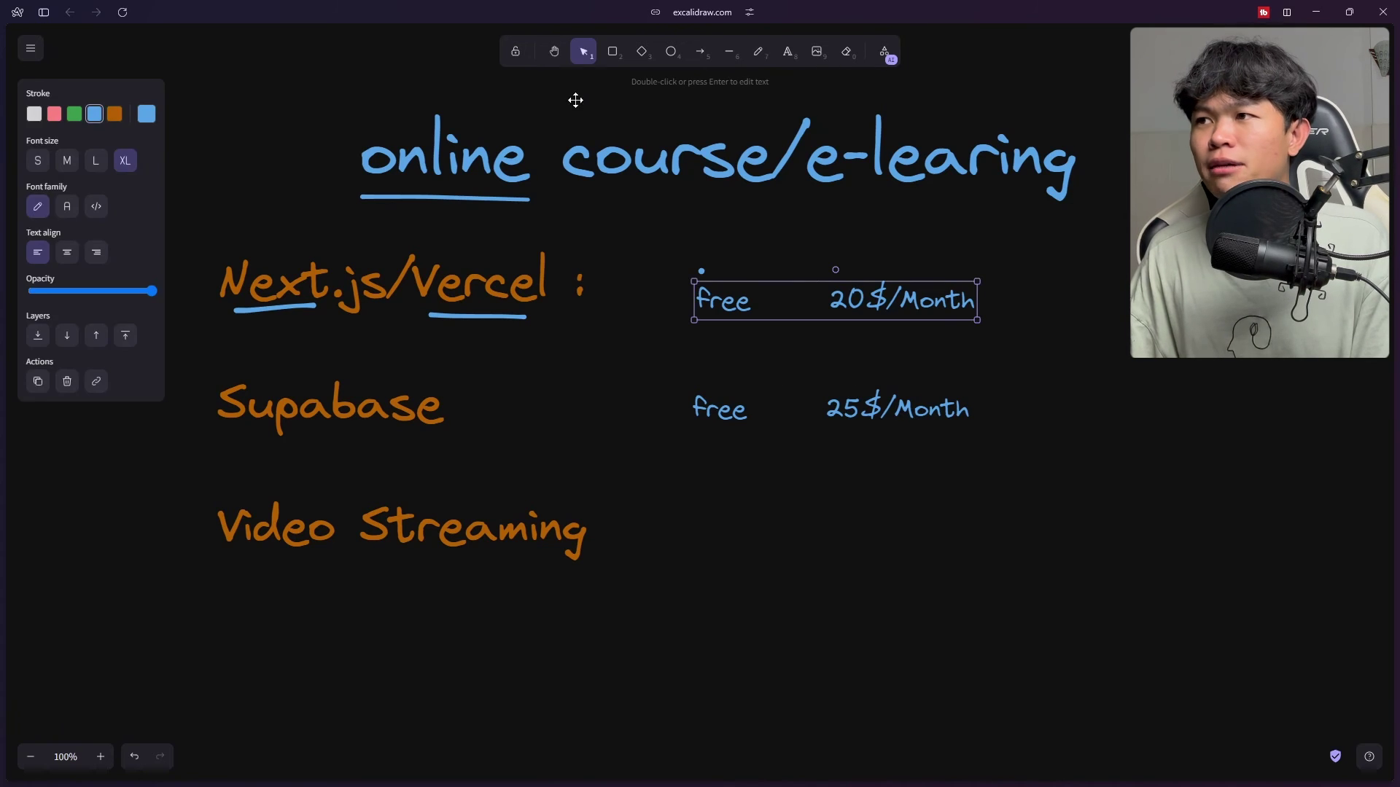
click(756, 52)
mouse_move(676, 251)
mouse_down()
mouse_move(667, 515)
mouse_move(784, 385)
mouse_up()
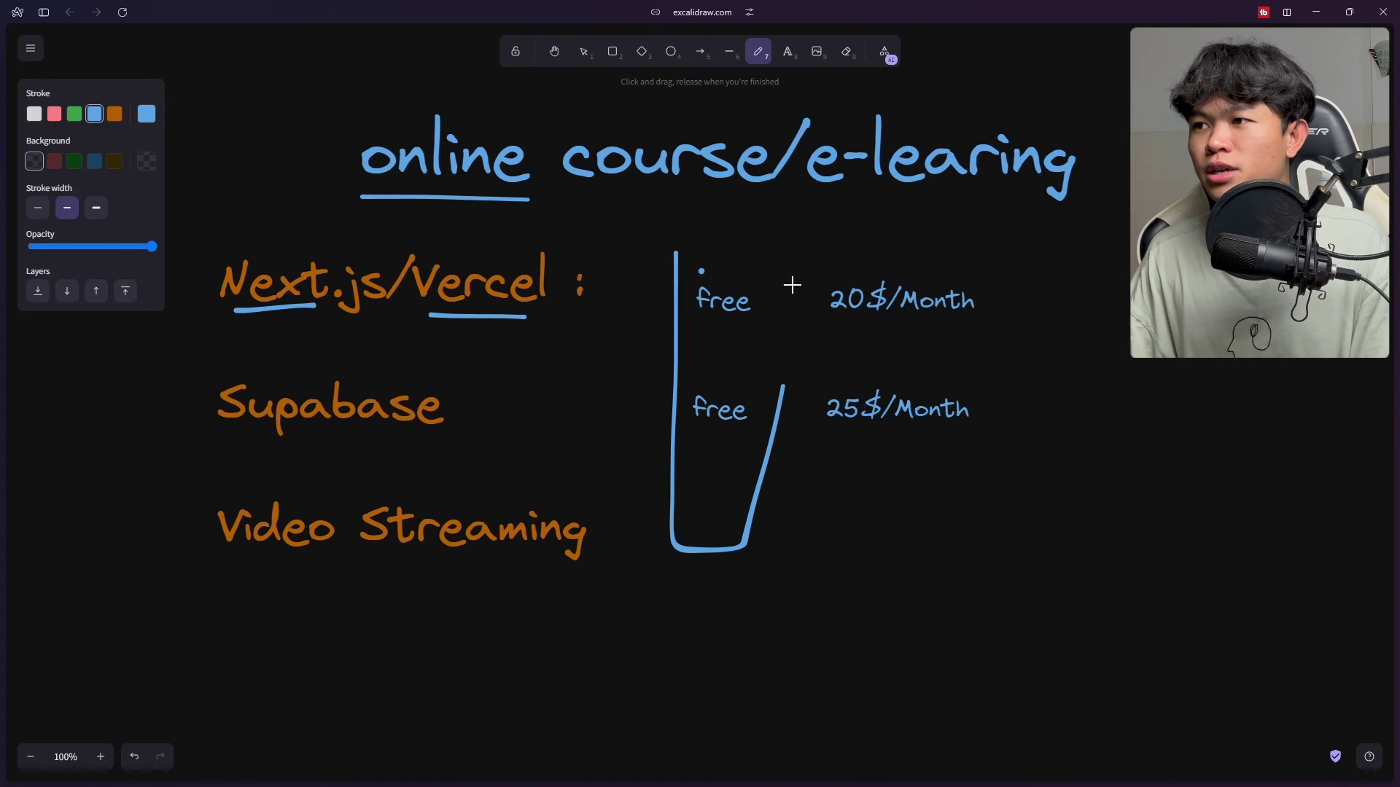
drag(792, 284, 671, 241)
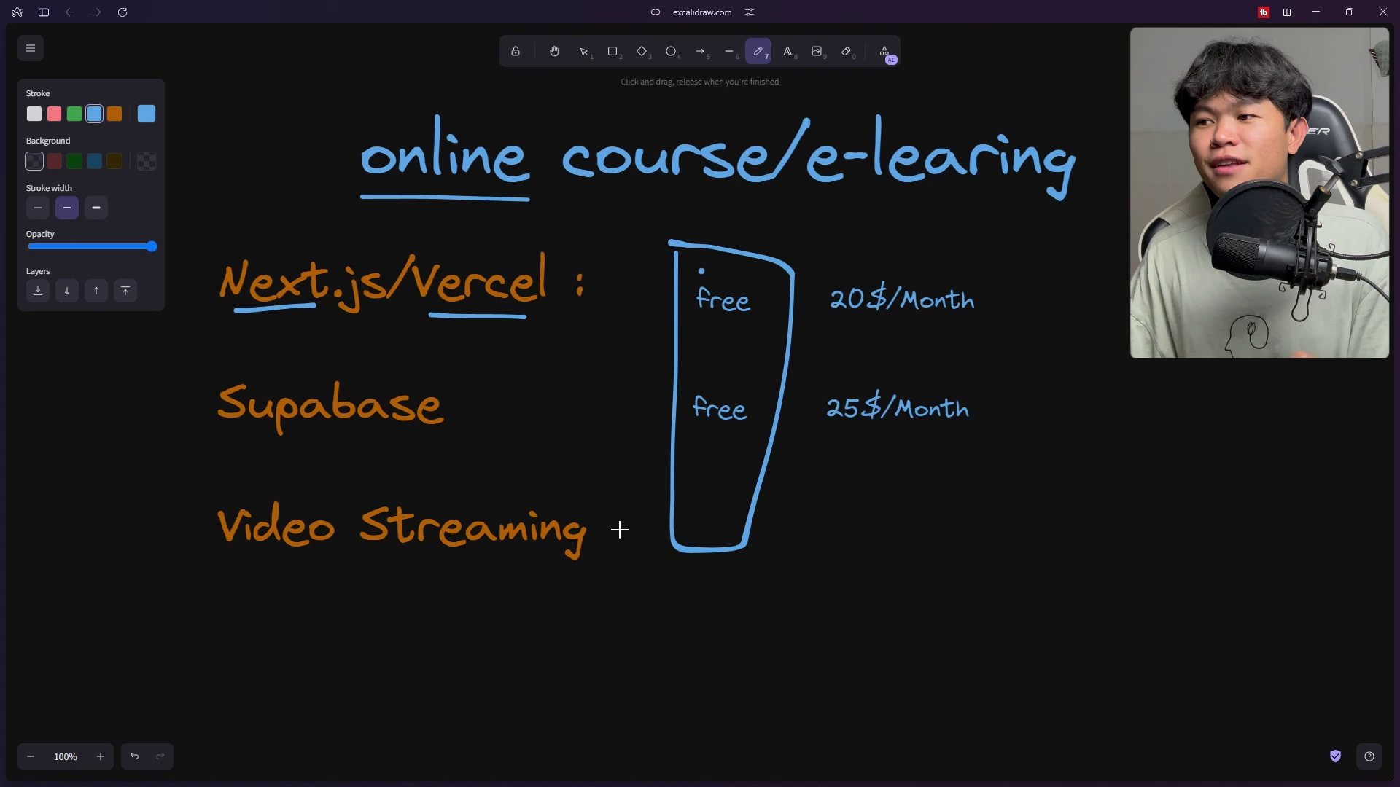
click(788, 52)
click(775, 519)
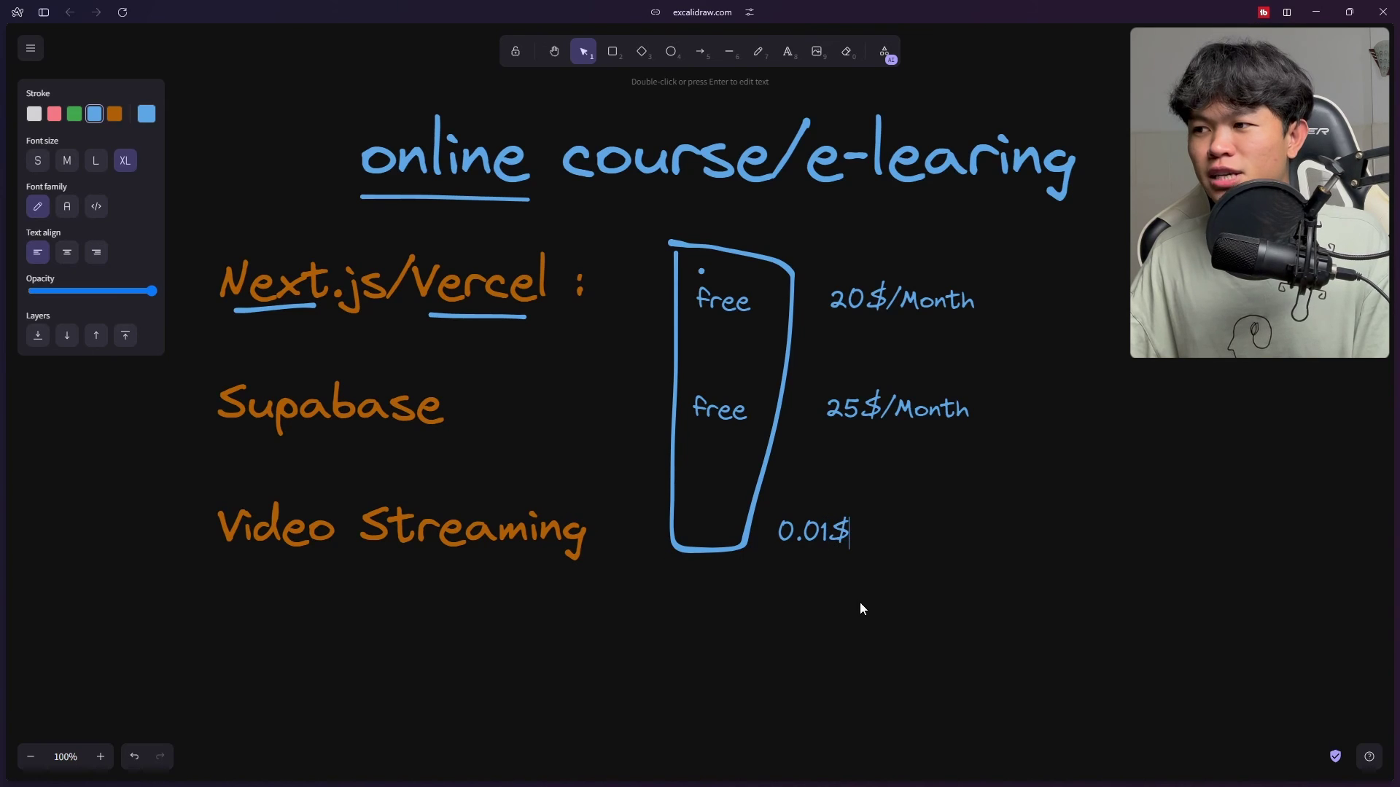
Finish the '0.01$' label and move it just below the free-tier outline near Video Streaming
click(860, 610)
drag(852, 533, 742, 595)
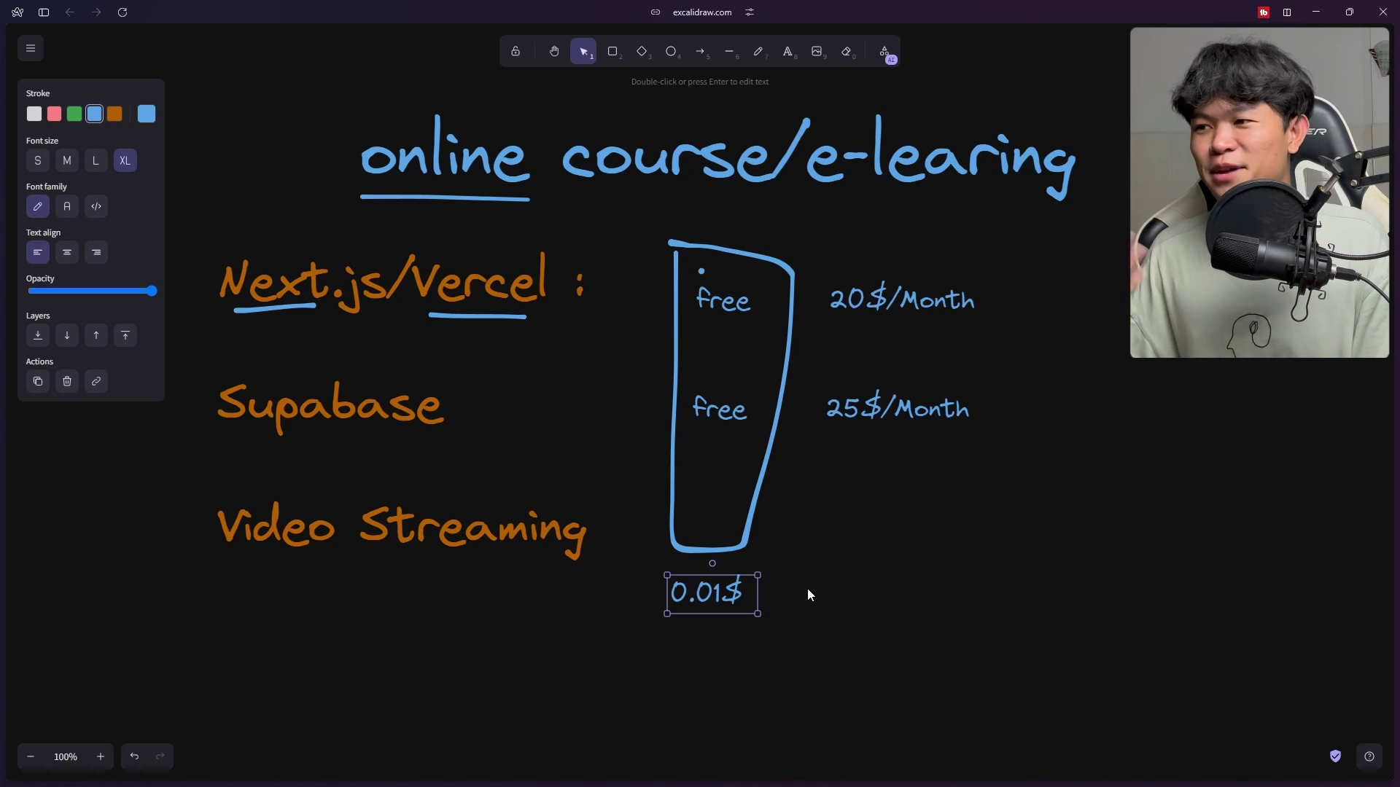
double_click(743, 589)
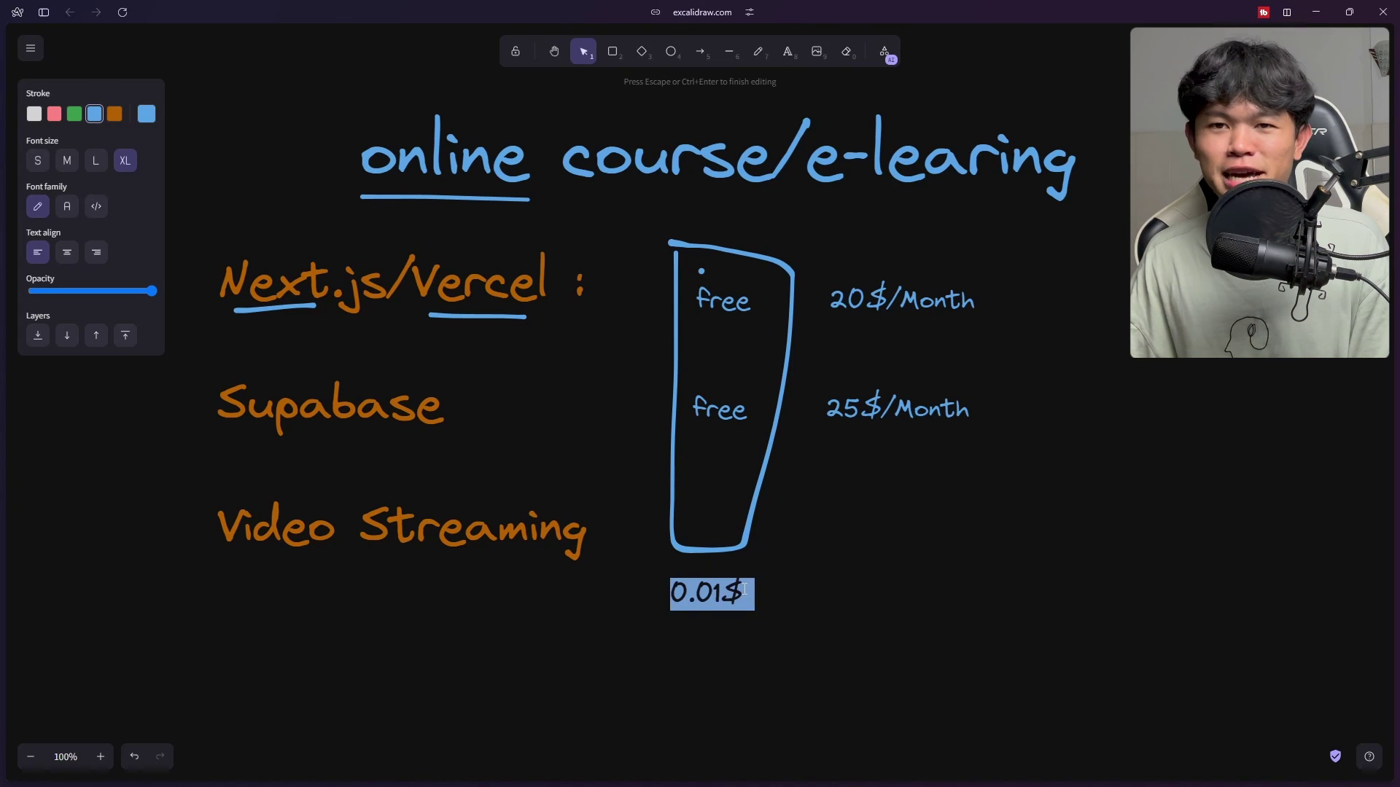
click(824, 583)
click(722, 592)
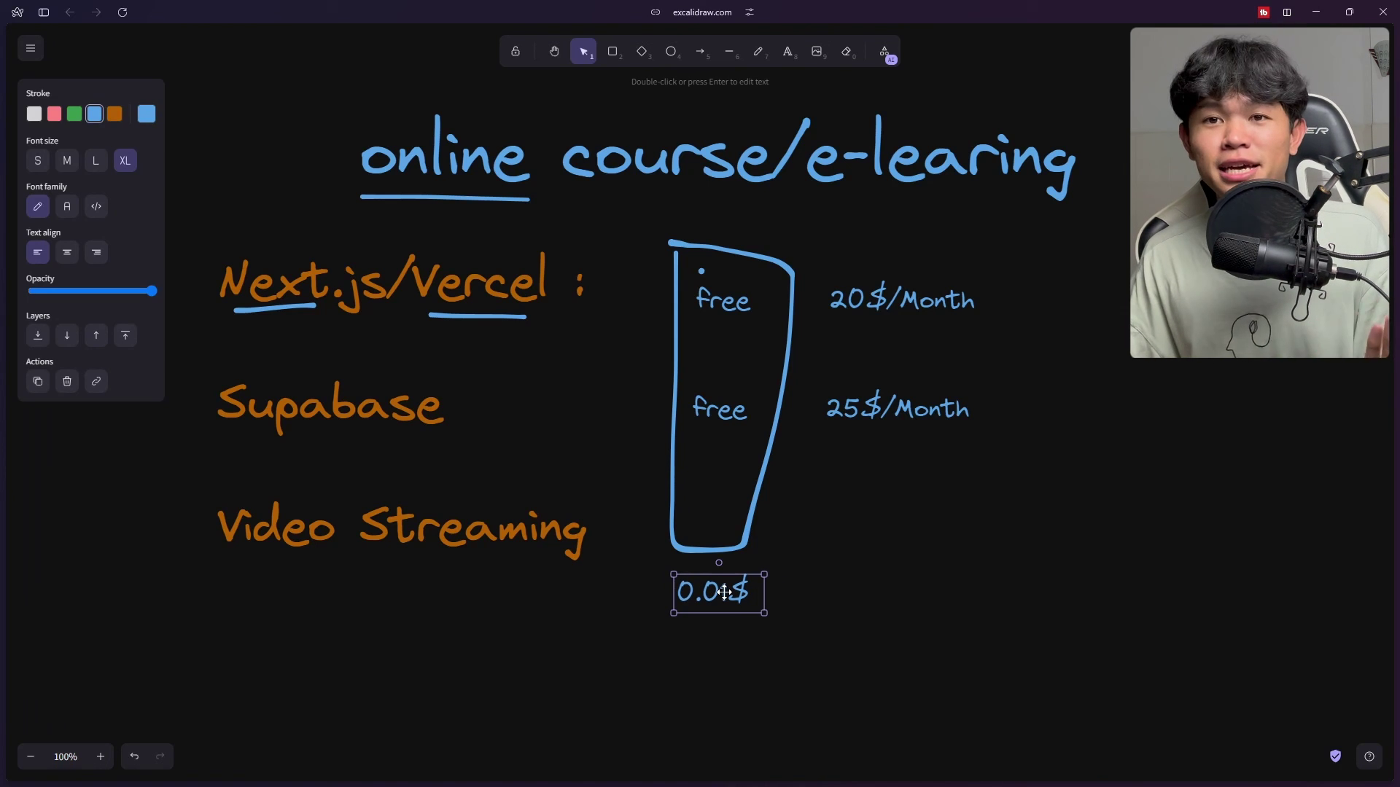